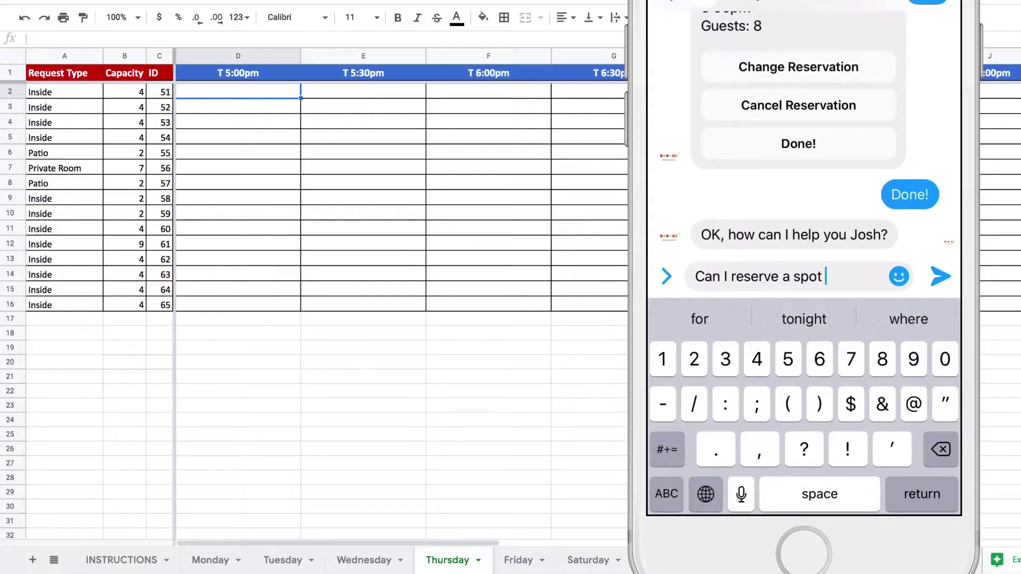
# - Request a table for 8 people at 5 pm tonight, confirm, and send the contact phone number
pyautogui.write('5 pm f')
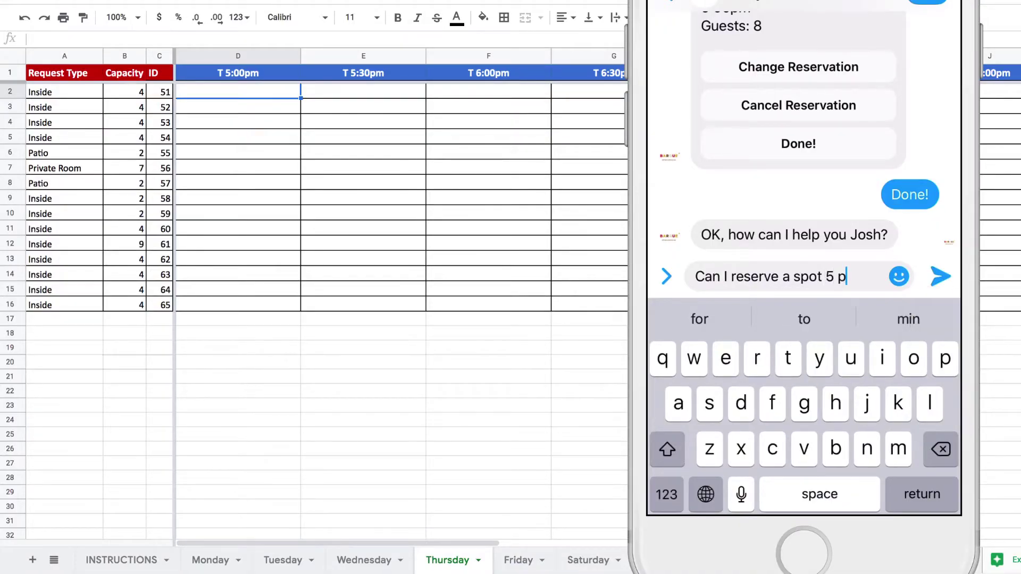
pyautogui.write('or')
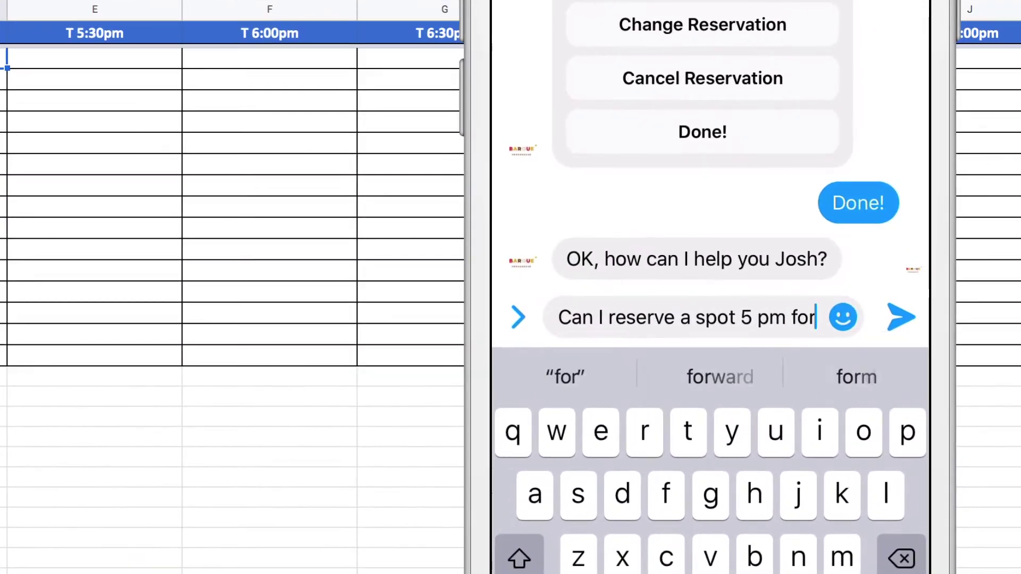
pyautogui.write(' 8 people')
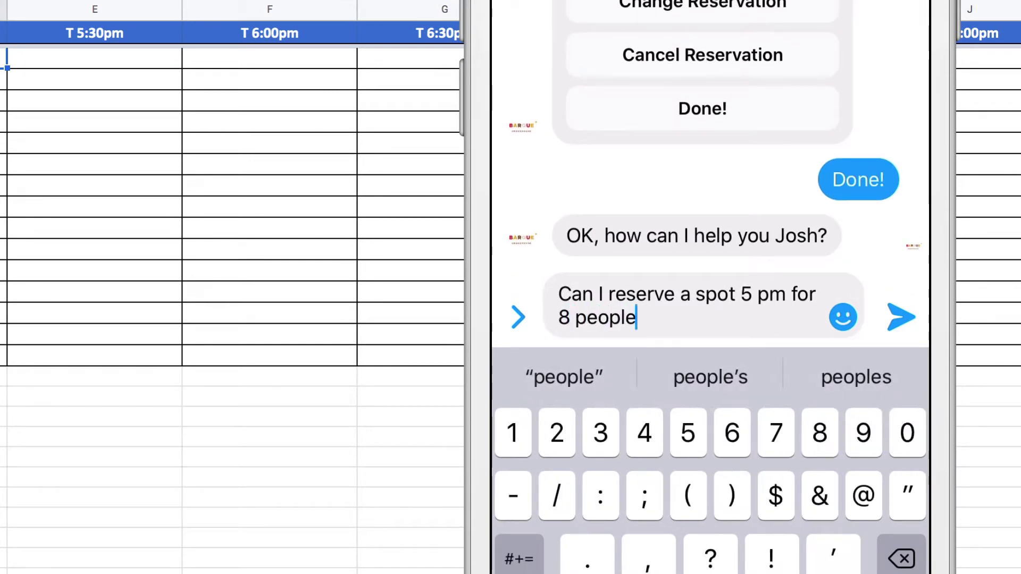
pyautogui.write('?')
pyautogui.press('Return')
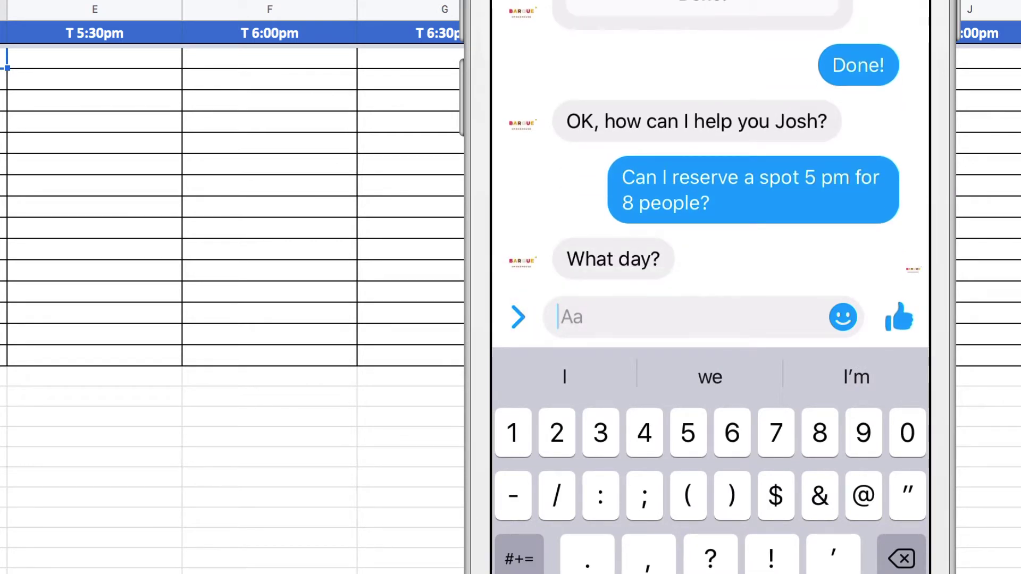
pyautogui.write('Tonight')
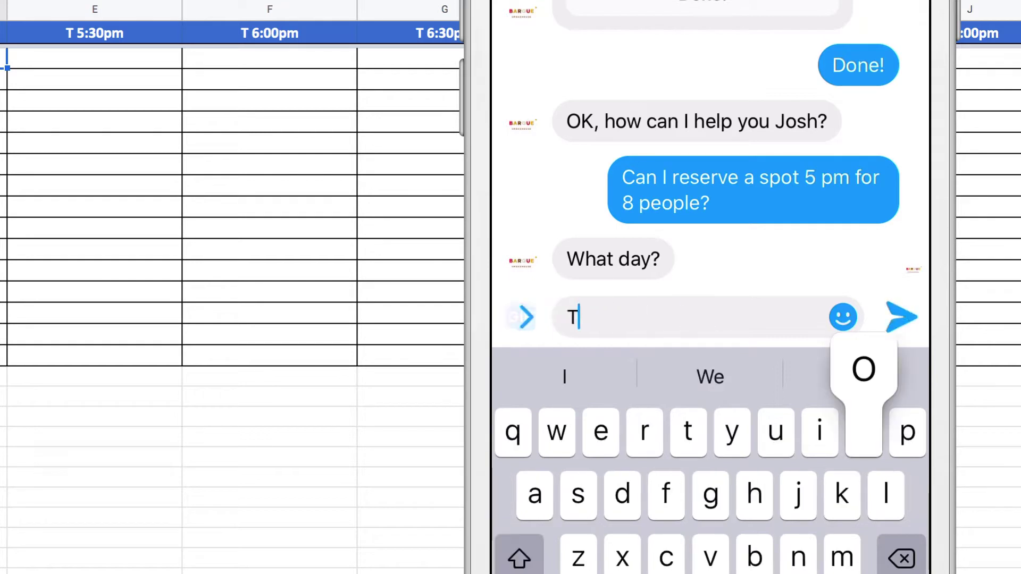
pyautogui.click(900, 318)
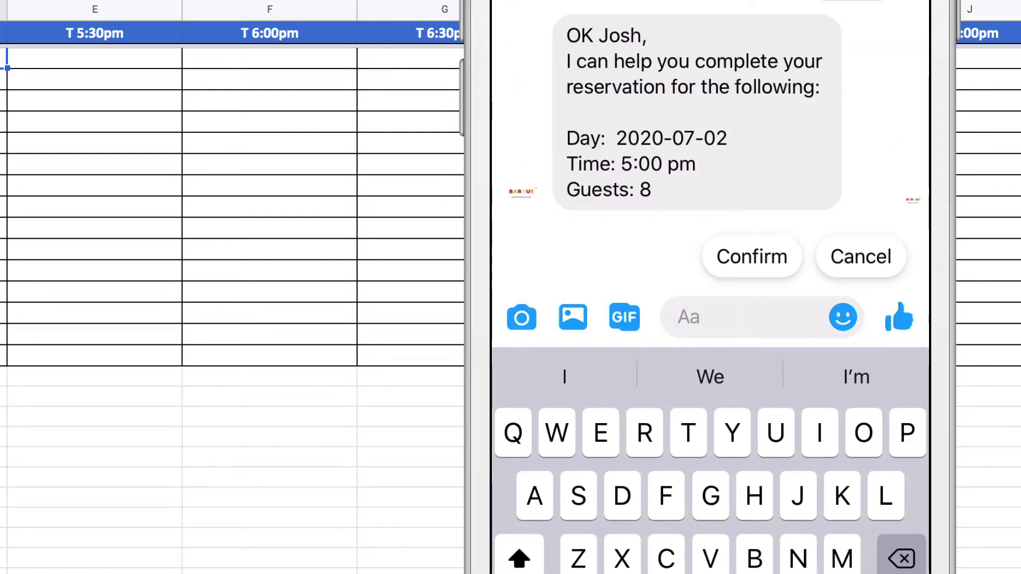
pyautogui.click(751, 256)
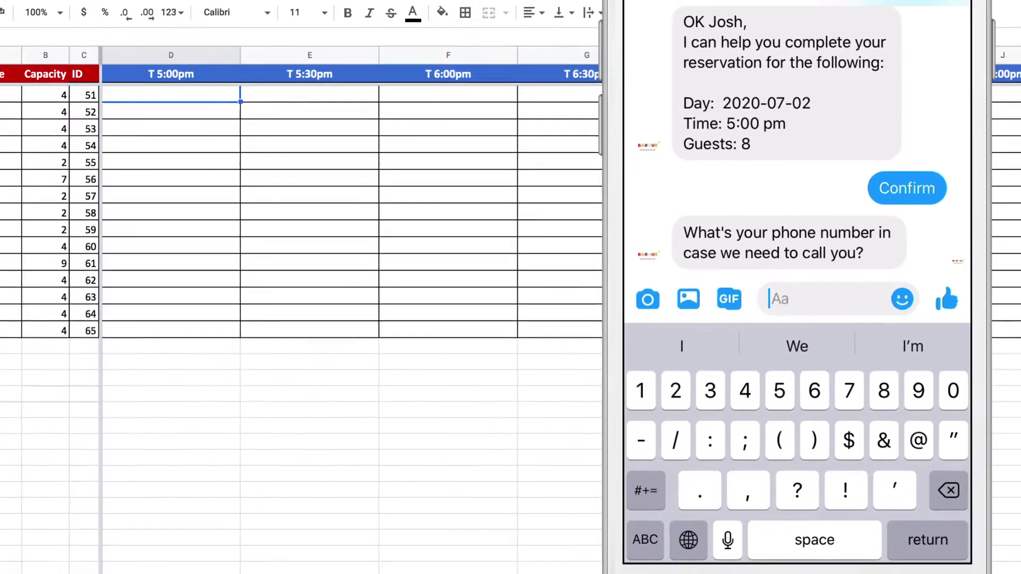
pyautogui.write('55555')
pyautogui.press('BackSpace')
pyautogui.press('BackSpace')
pyautogui.press('BackSpace')
pyautogui.press('BackSpace')
pyautogui.press('BackSpace')
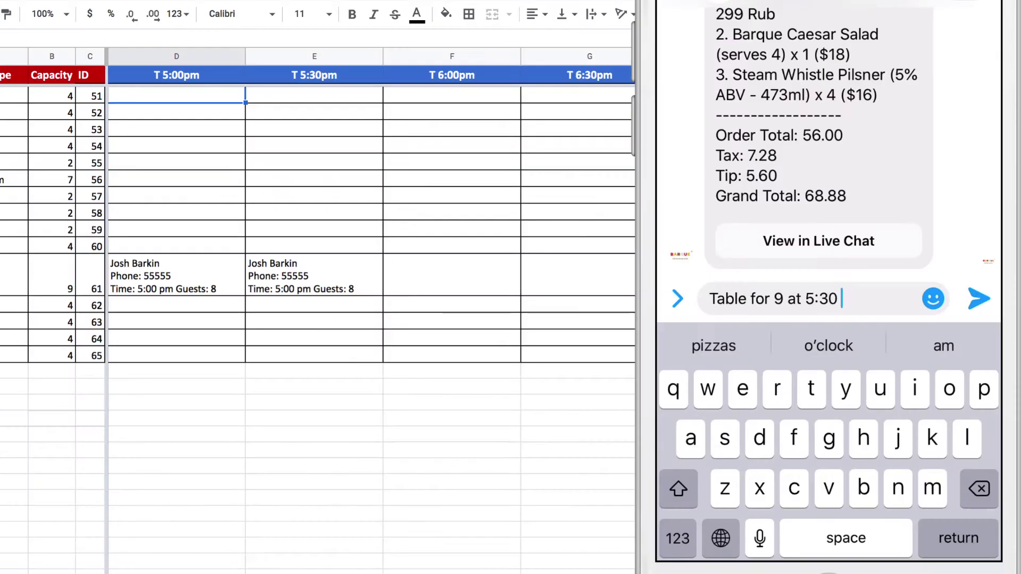
# - Request a table for 9 at 5:30 pm tonight, confirm, send the phone number, and accept 6:00 pm instead
pyautogui.write('pm p')
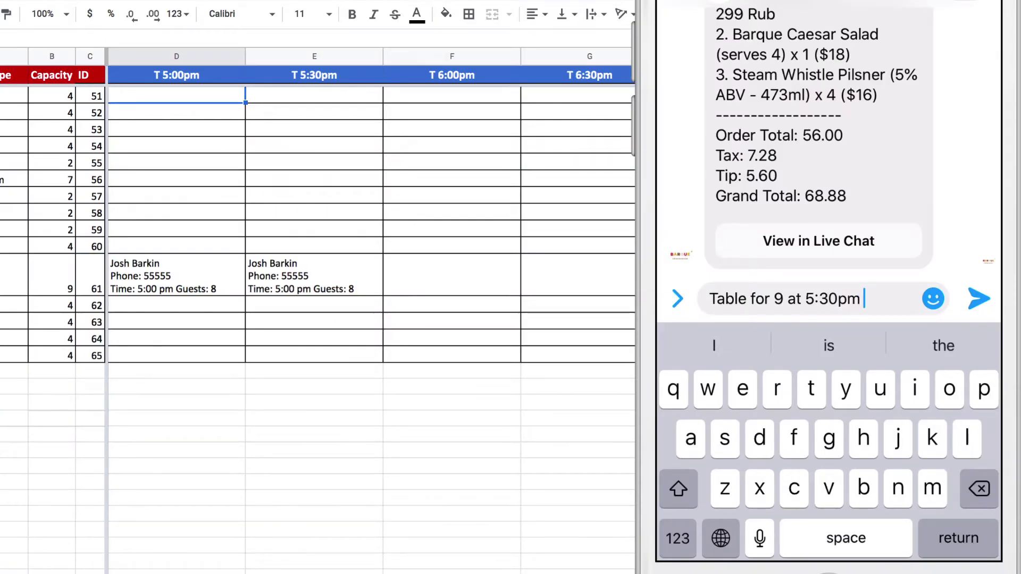
pyautogui.write('lease')
pyautogui.press('Return')
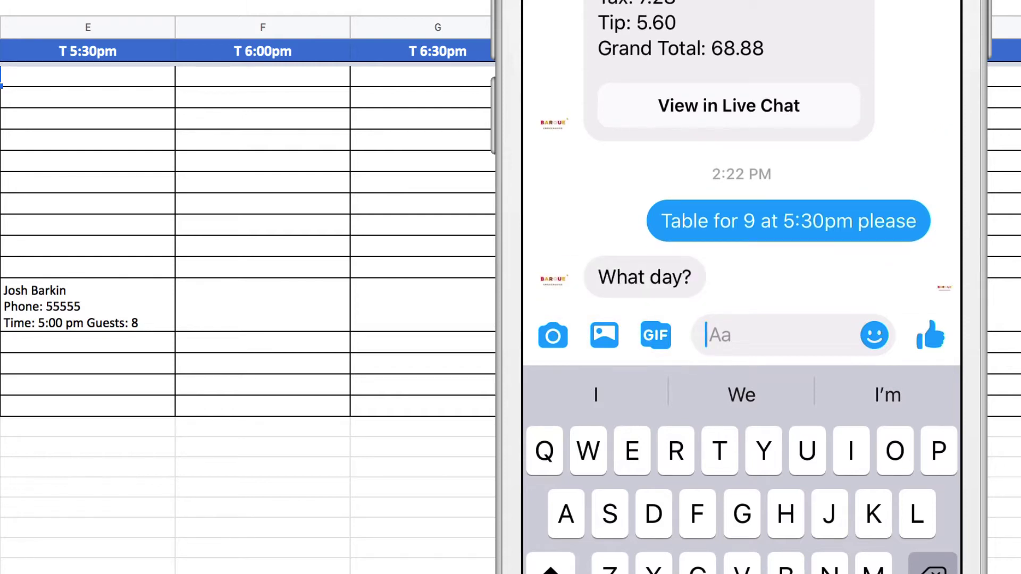
pyautogui.write('Tonight')
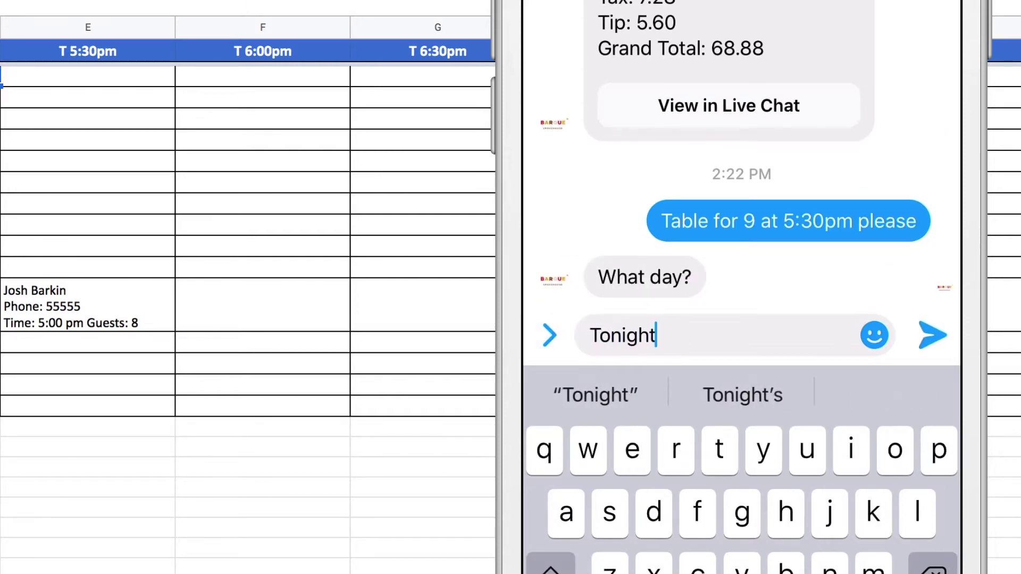
pyautogui.click(933, 335)
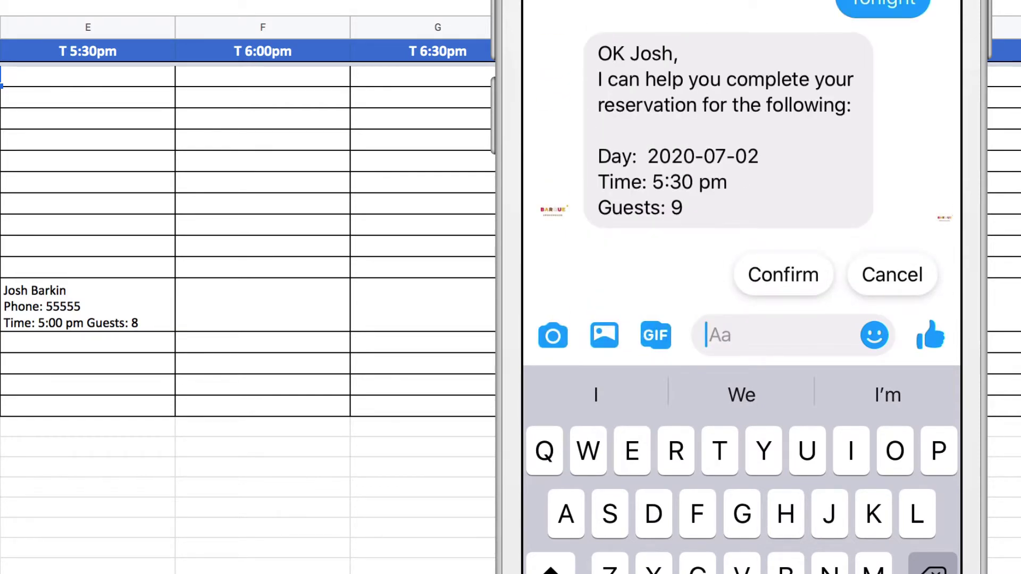
pyautogui.click(783, 275)
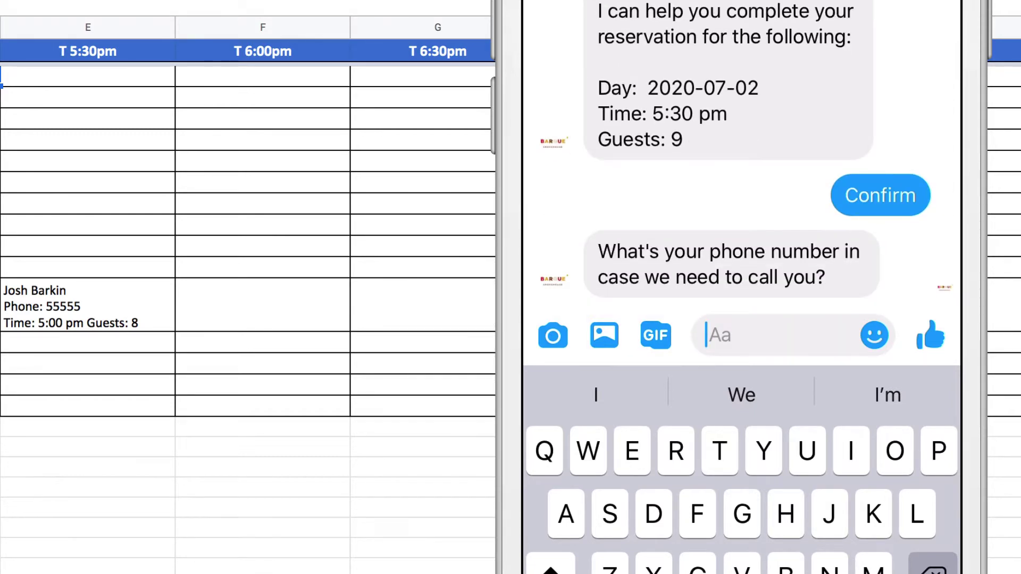
pyautogui.write('55555')
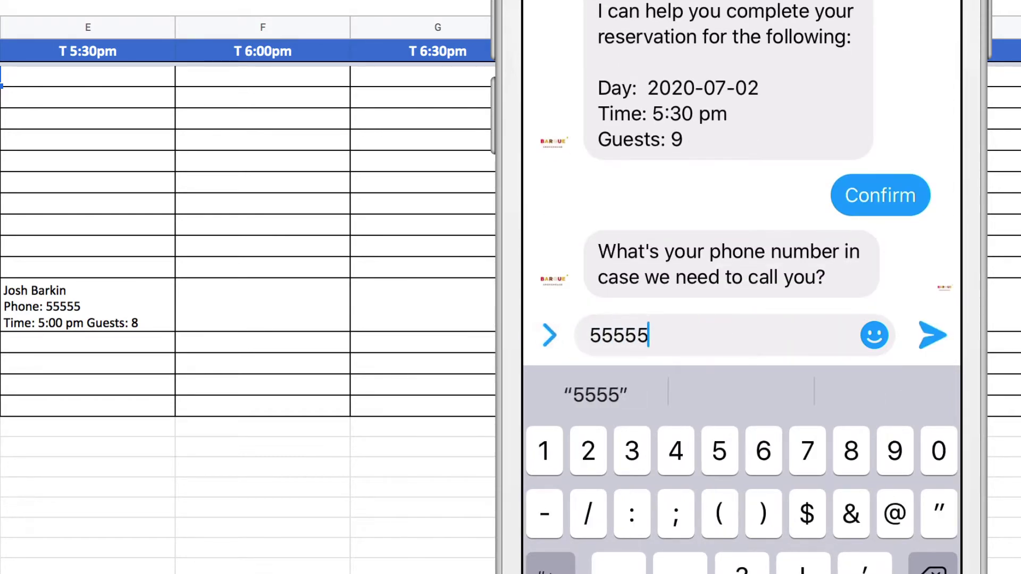
pyautogui.press('Return')
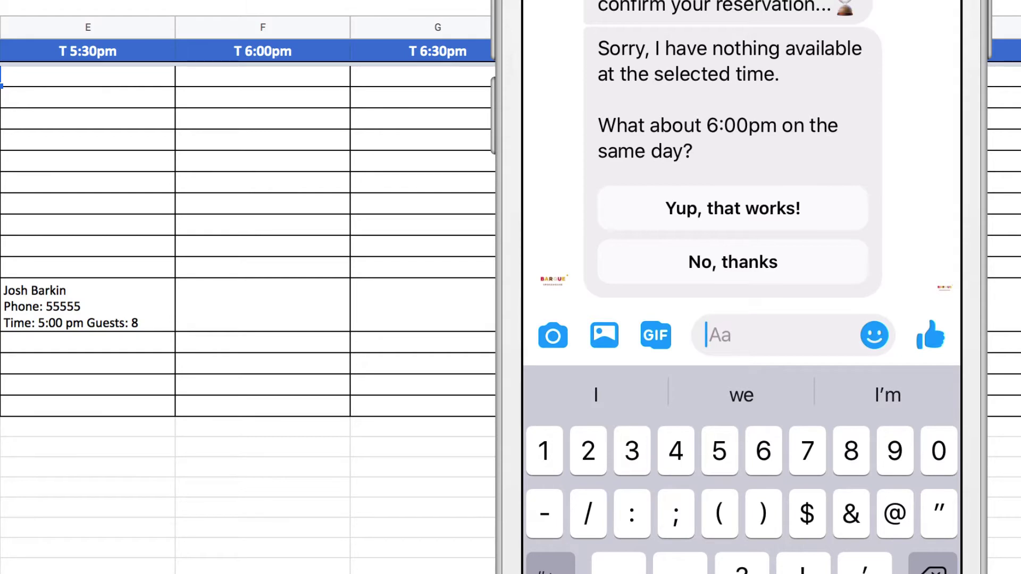
pyautogui.click(733, 208)
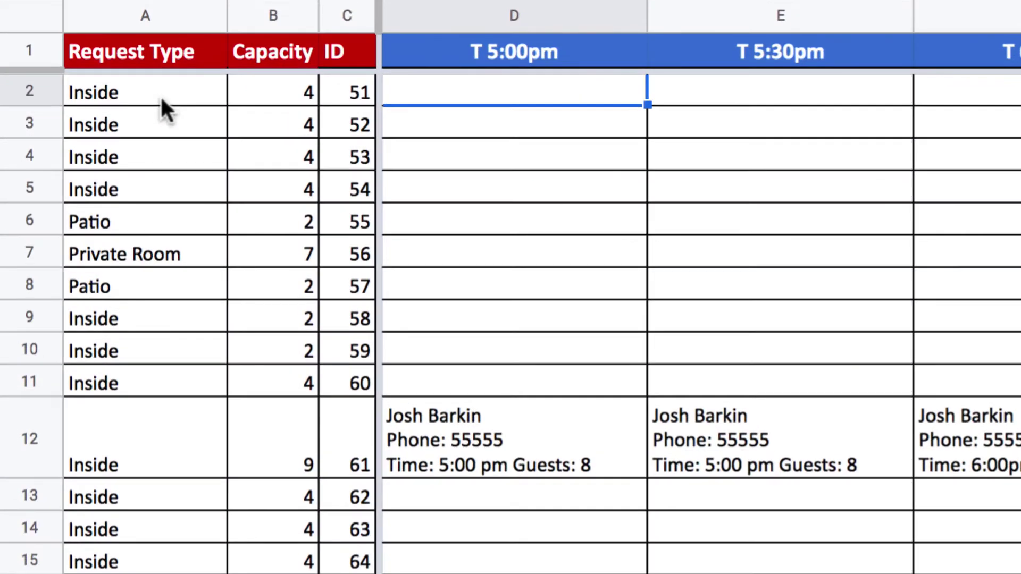
# - Step down the table list from the first Request Type entry past the Private Room row
pyautogui.click(162, 99)
pyautogui.press('Down')
pyautogui.press('Down')
pyautogui.press('Down')
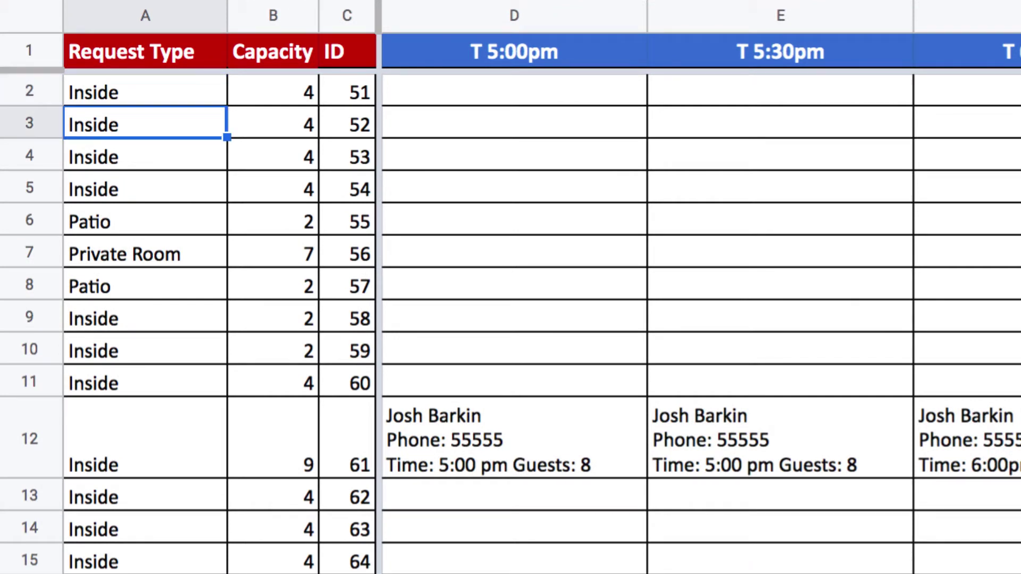
pyautogui.press('Down')
pyautogui.press('Down')
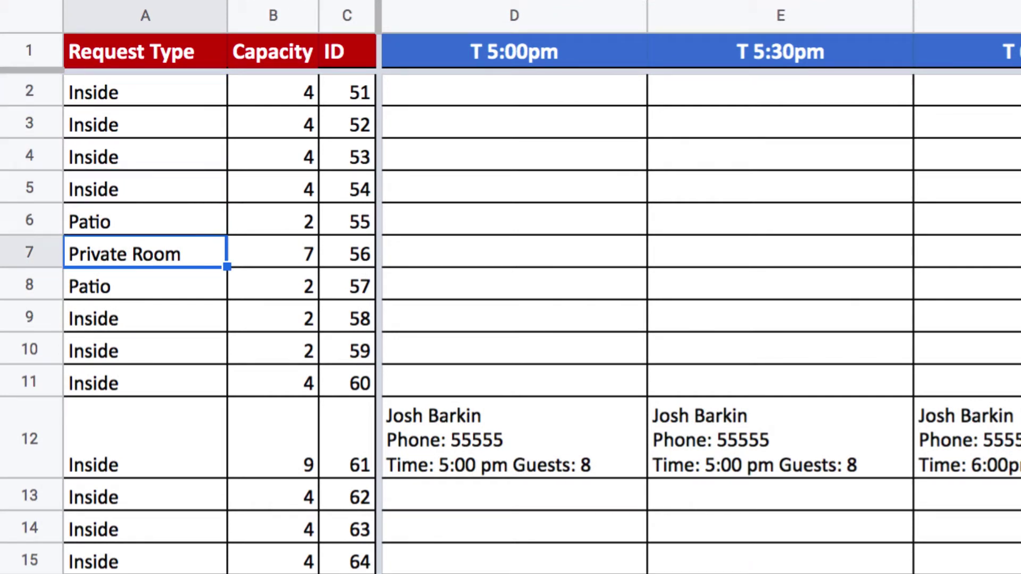
pyautogui.press('Down')
pyautogui.press('Down')
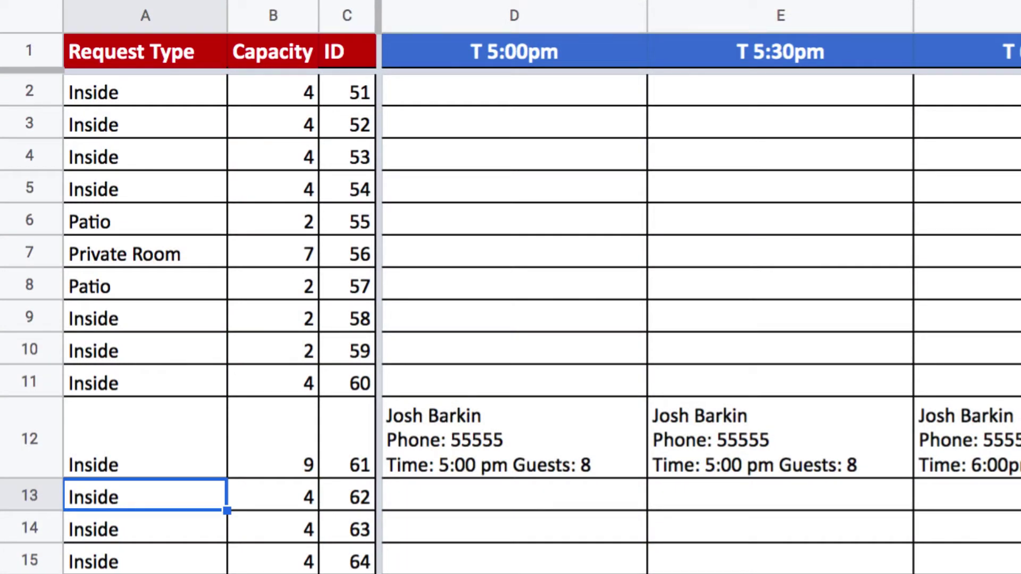
# - Change table 59's capacity in cell B10 from 2 to 5
pyautogui.click(144, 527)
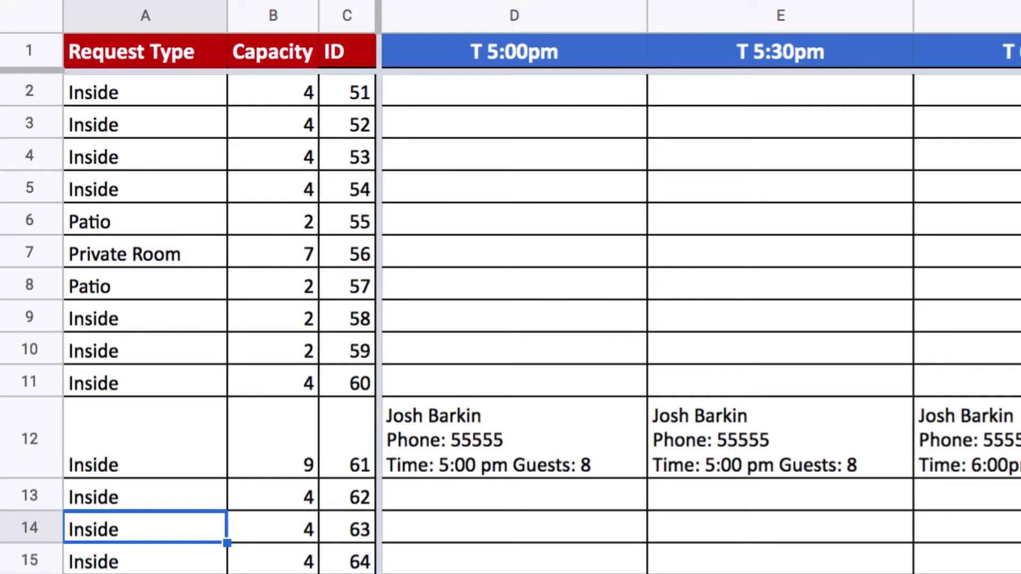
pyautogui.click(273, 527)
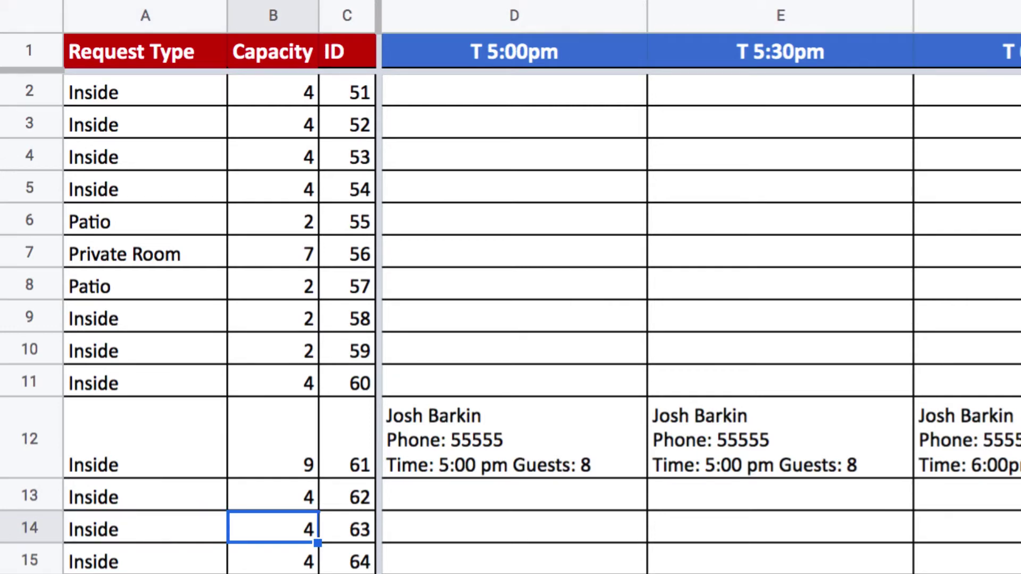
pyautogui.click(272, 494)
pyautogui.click(273, 437)
pyautogui.click(273, 380)
pyautogui.click(272, 348)
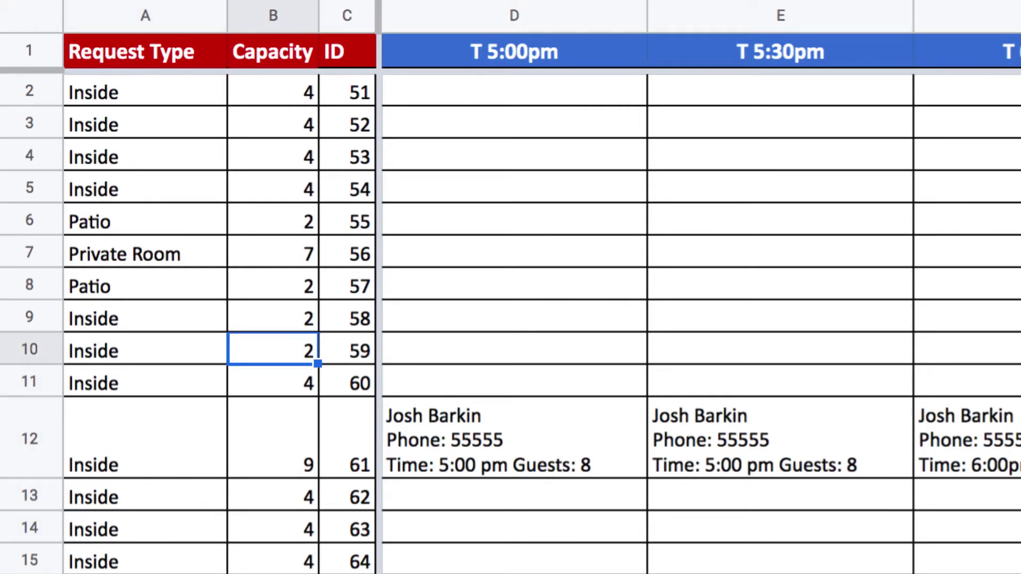
pyautogui.write('5')
pyautogui.press('Return')
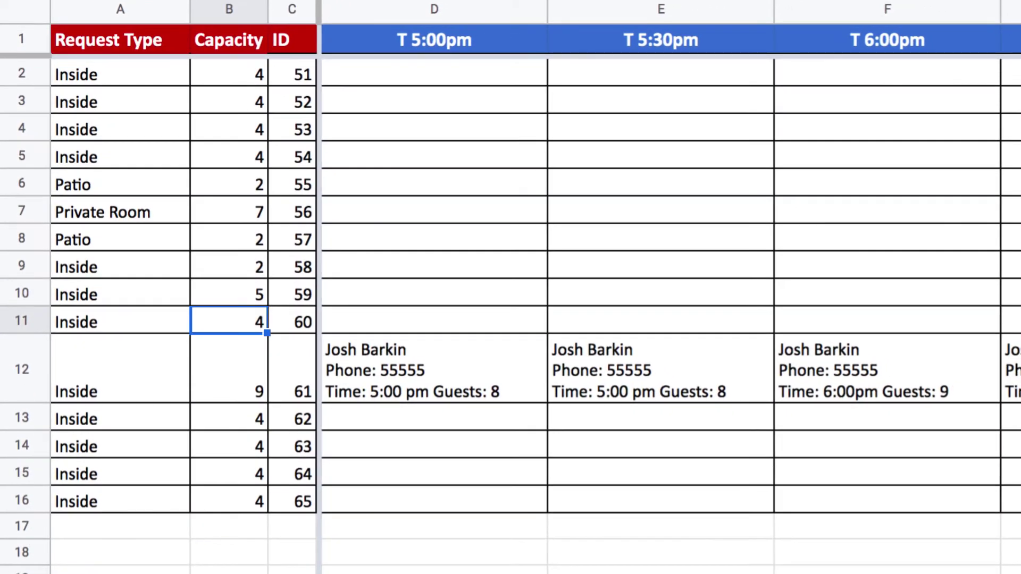
# - Move down the Capacity column to the empty cell B17 below its values
pyautogui.click(228, 447)
pyautogui.click(229, 474)
pyautogui.click(228, 501)
pyautogui.click(229, 525)
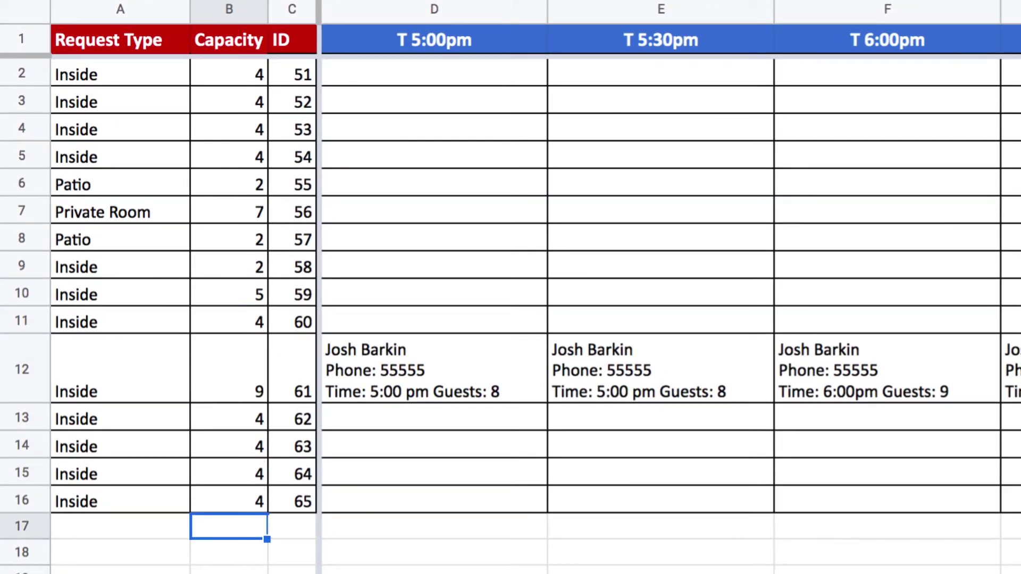
pyautogui.moveTo(234, 72); pyautogui.dragTo(223, 506)
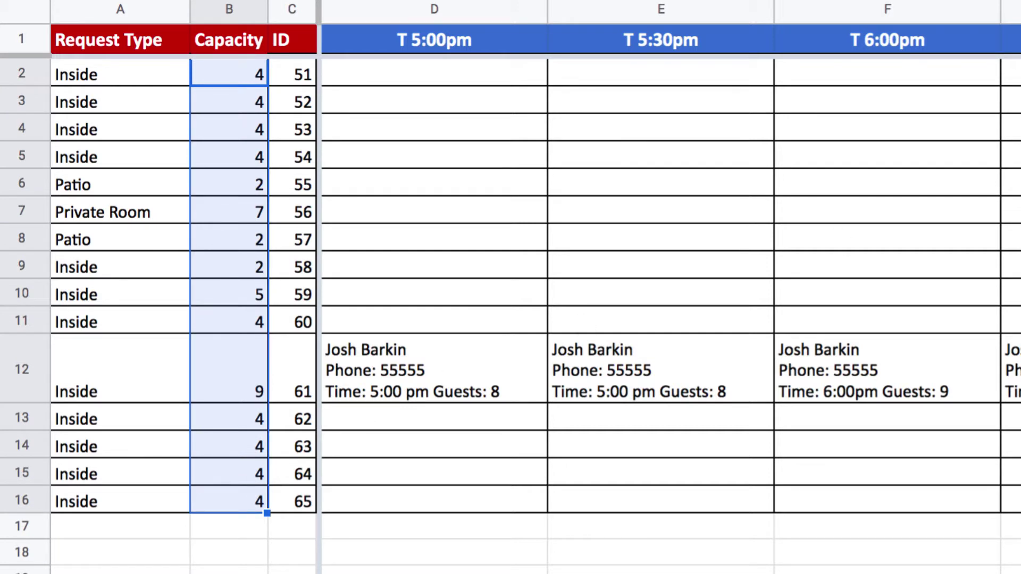
pyautogui.hotkey('alt', 'shift', '=')
pyautogui.press('Tab')
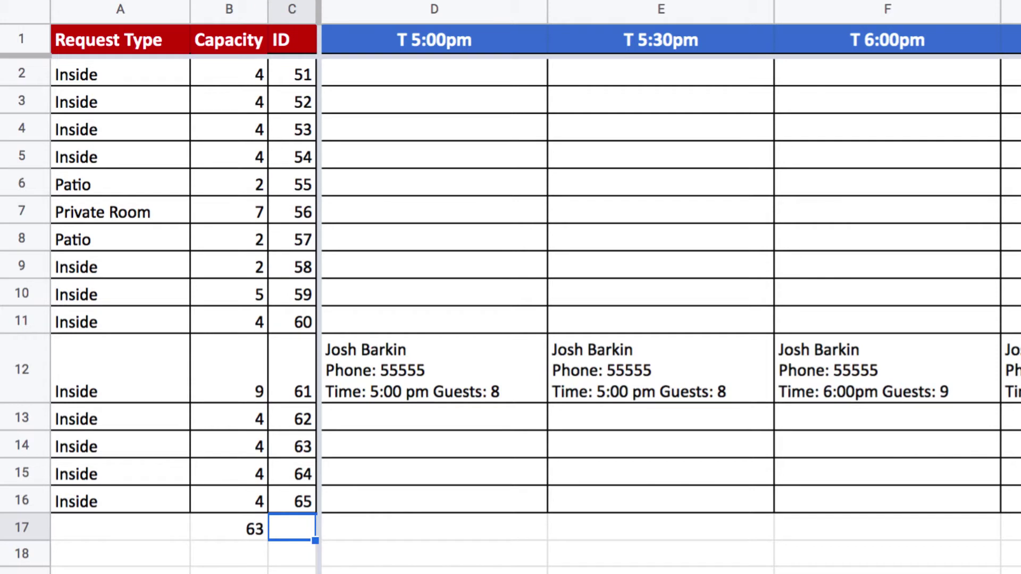
pyautogui.click(229, 527)
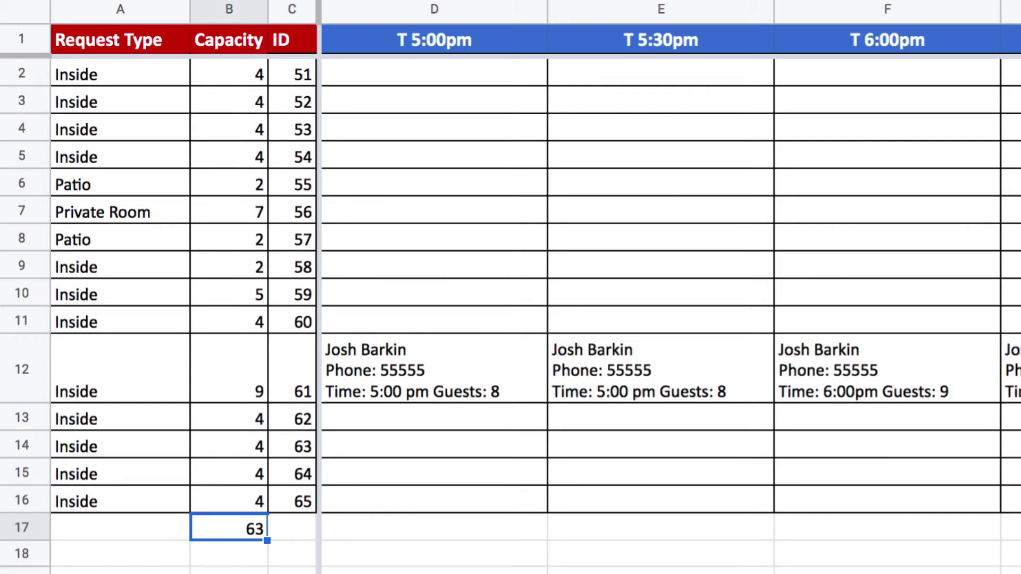
pyautogui.press('Delete')
pyautogui.click(292, 526)
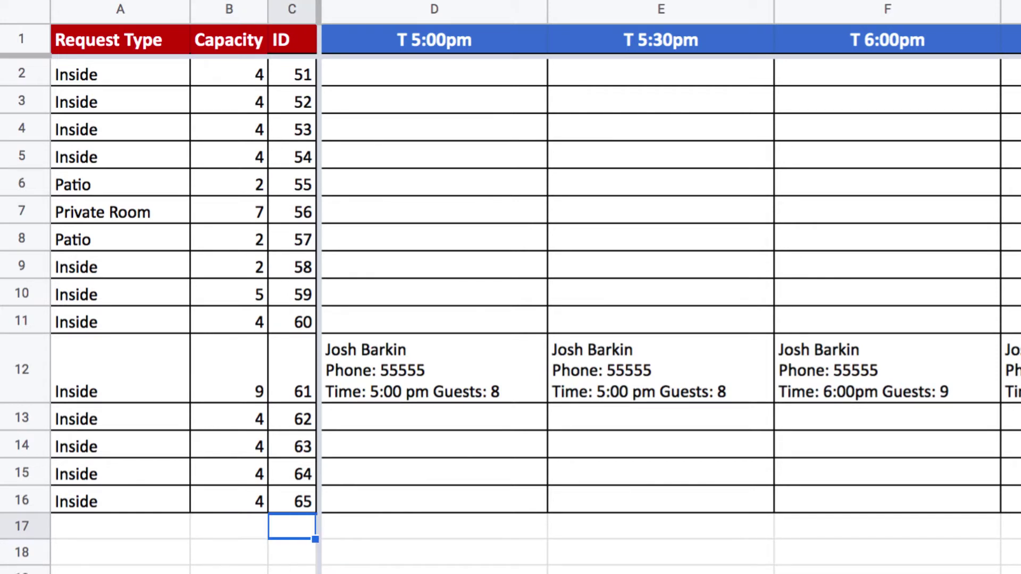
pyautogui.moveTo(300, 75); pyautogui.dragTo(293, 503)
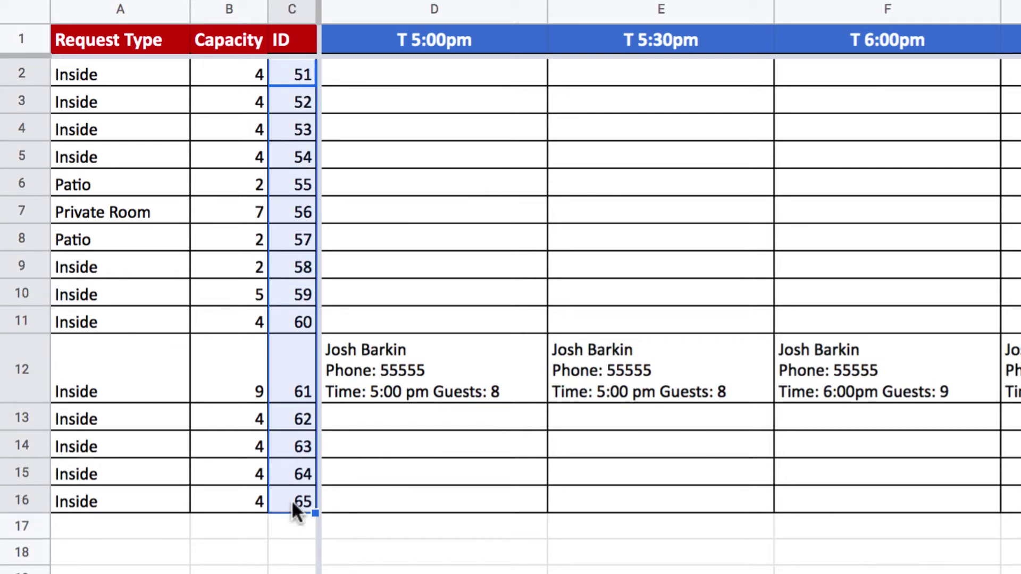
pyautogui.click(448, 38)
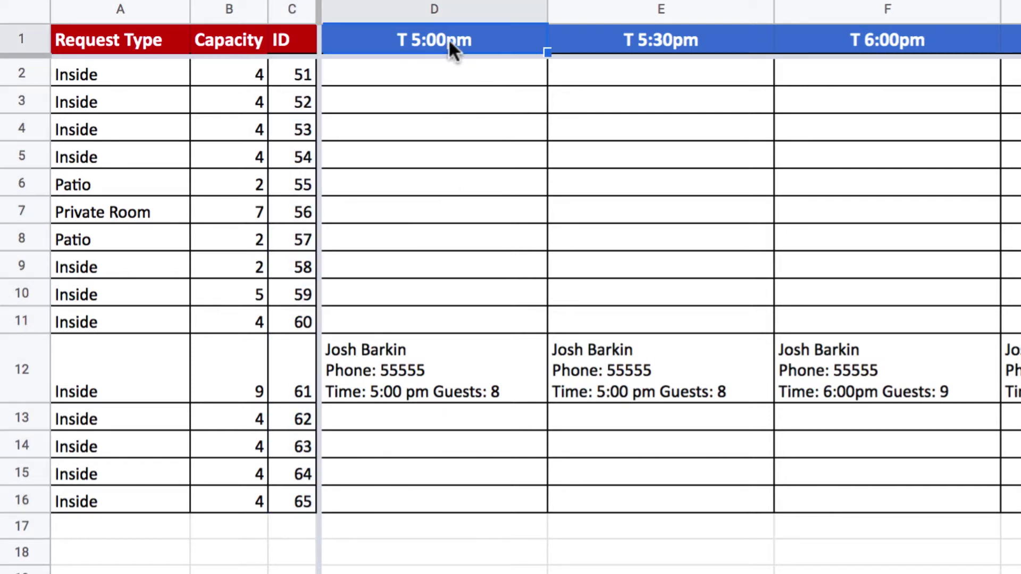
pyautogui.press('Right')
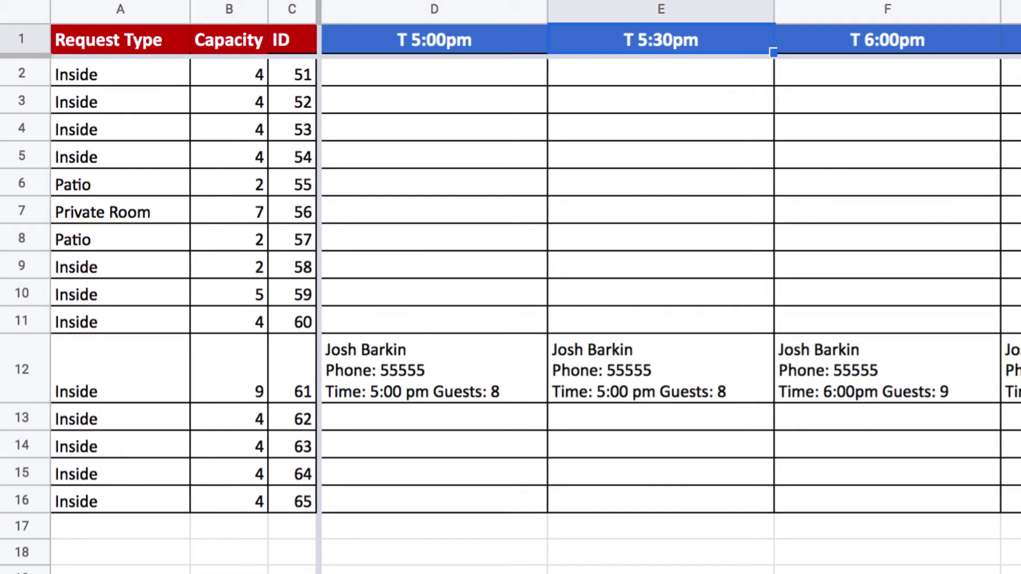
pyautogui.press('Right')
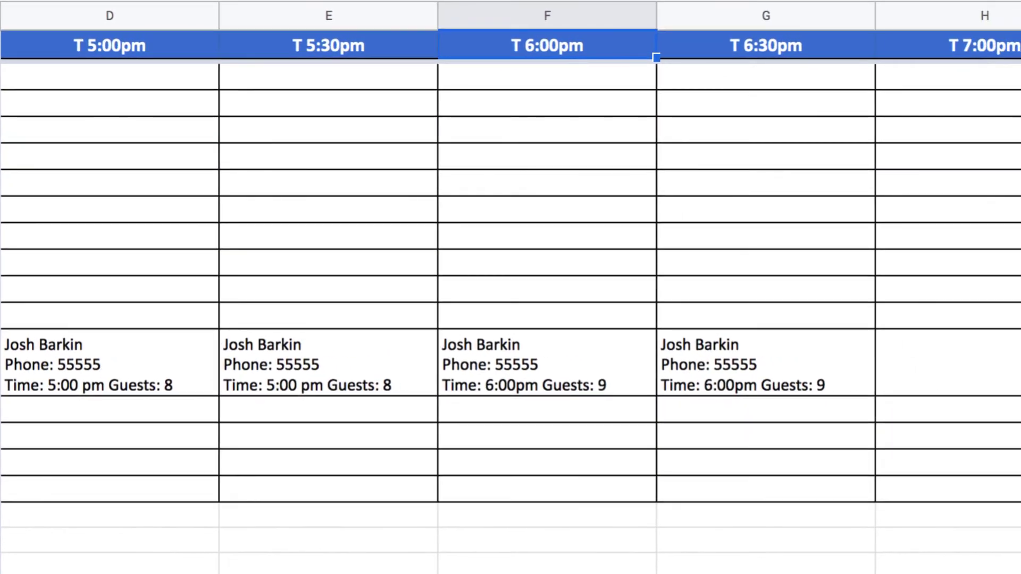
pyautogui.press('Right')
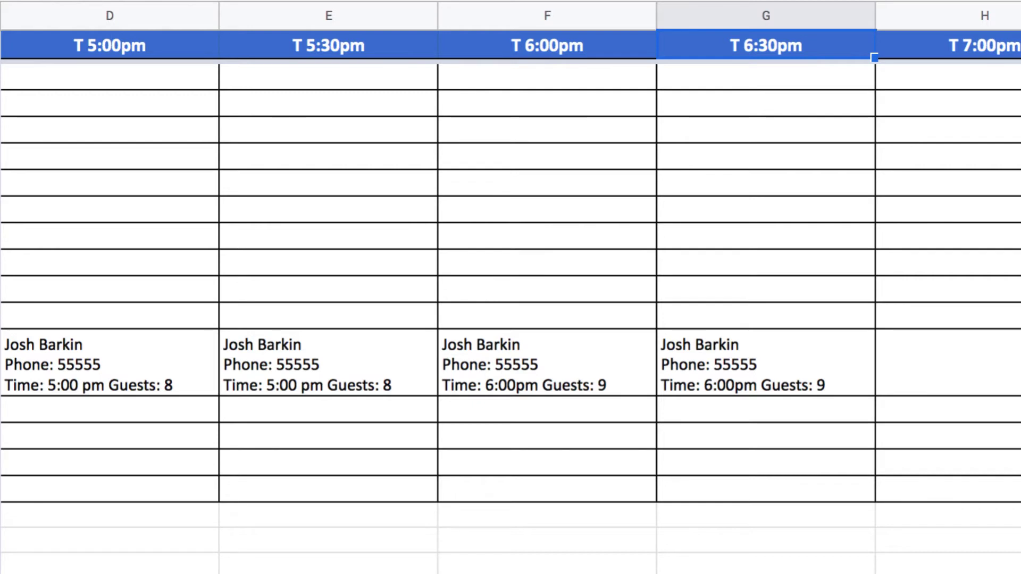
pyautogui.press('Left')
pyautogui.press('Left')
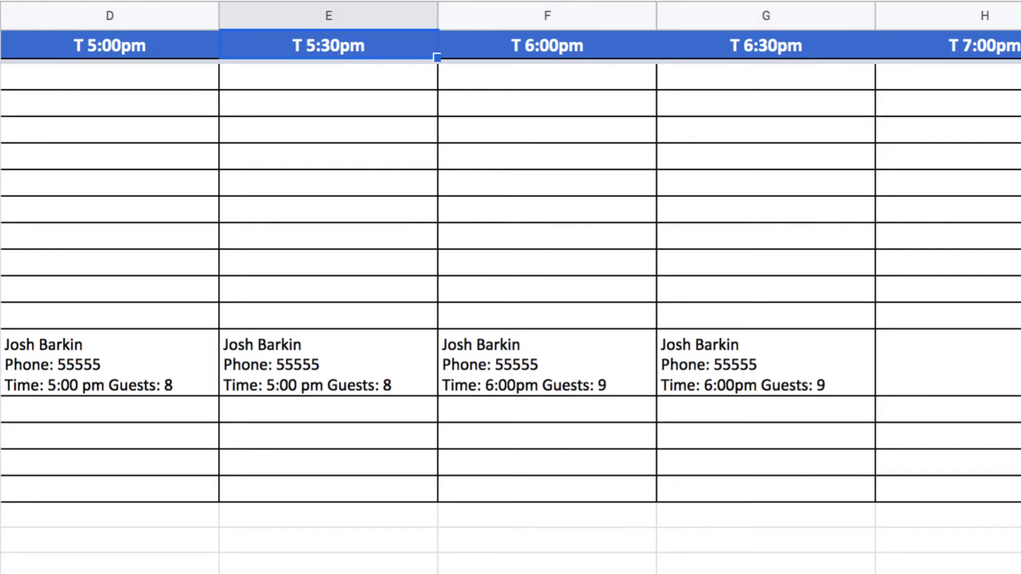
pyautogui.press('Left')
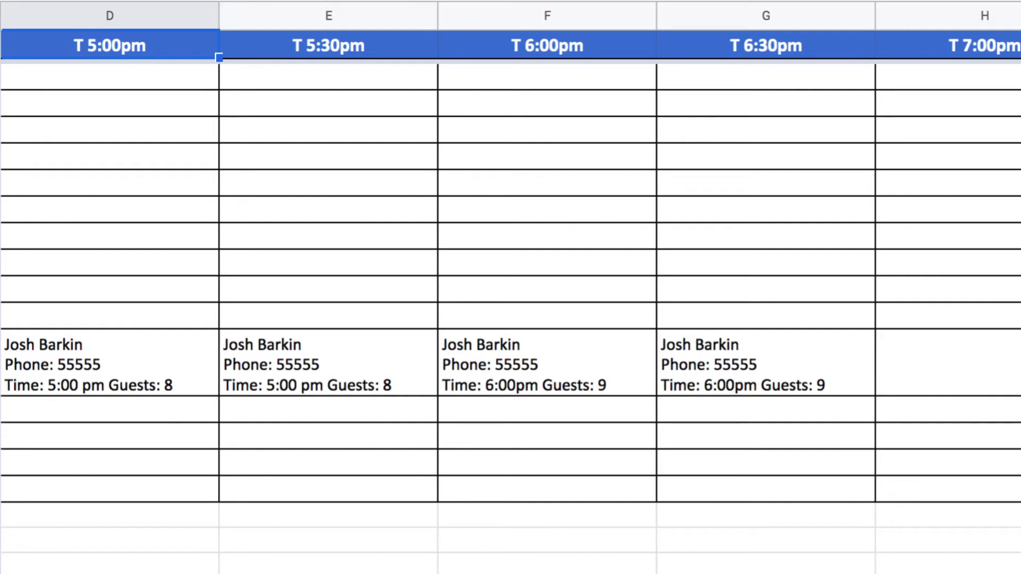
pyautogui.press('Right')
pyautogui.press('Right')
pyautogui.press('Right')
pyautogui.press('Right')
pyautogui.press('Right')
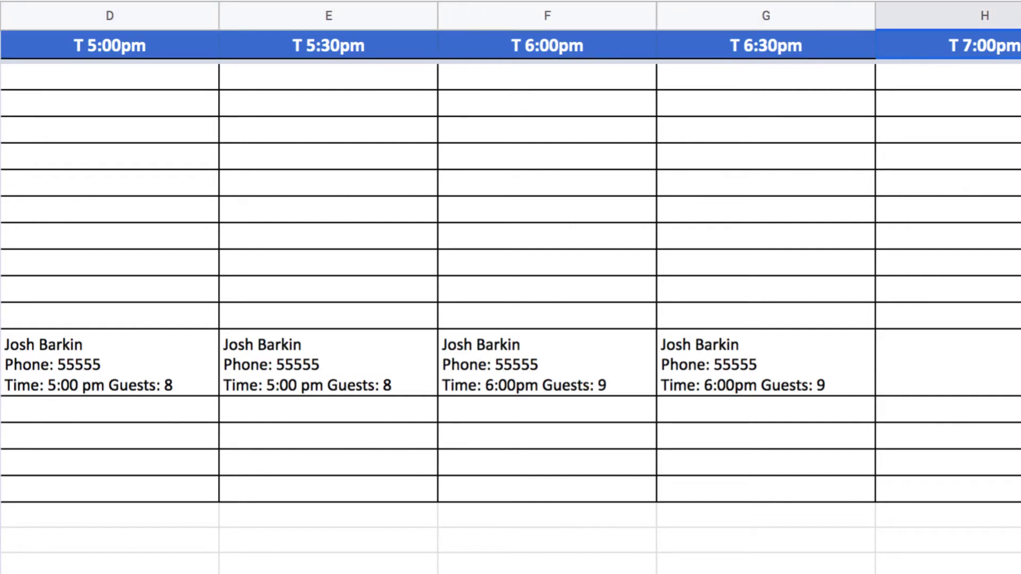
pyautogui.press('Right')
pyautogui.press('Right')
pyautogui.press('Right')
pyautogui.press('Right')
pyautogui.press('Right')
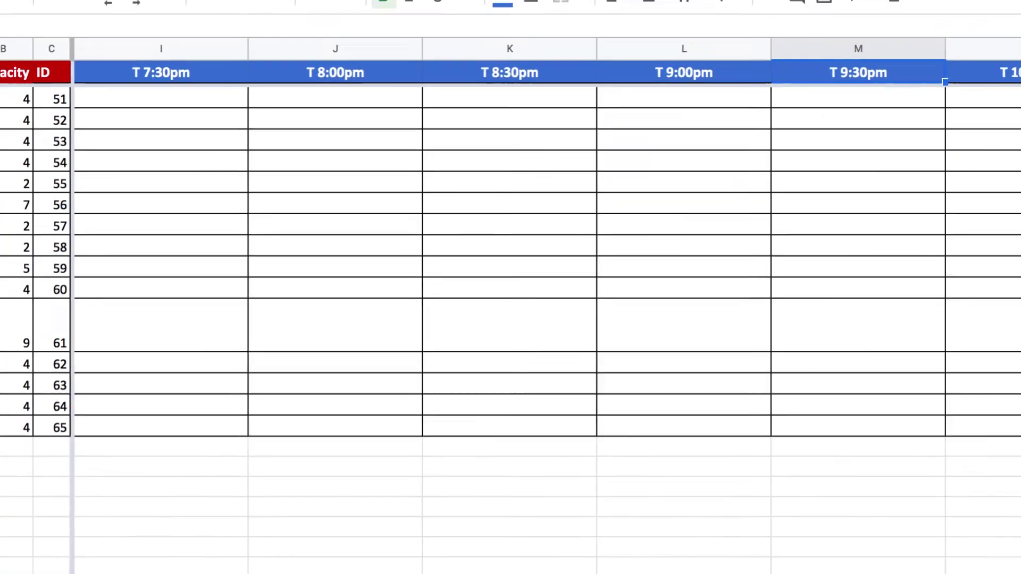
pyautogui.press('Left')
pyautogui.press('Left')
pyautogui.press('Left')
pyautogui.press('Left')
pyautogui.press('Left')
pyautogui.press('Left')
pyautogui.press('Left')
pyautogui.press('Left')
pyautogui.press('Left')
pyautogui.press('Left')
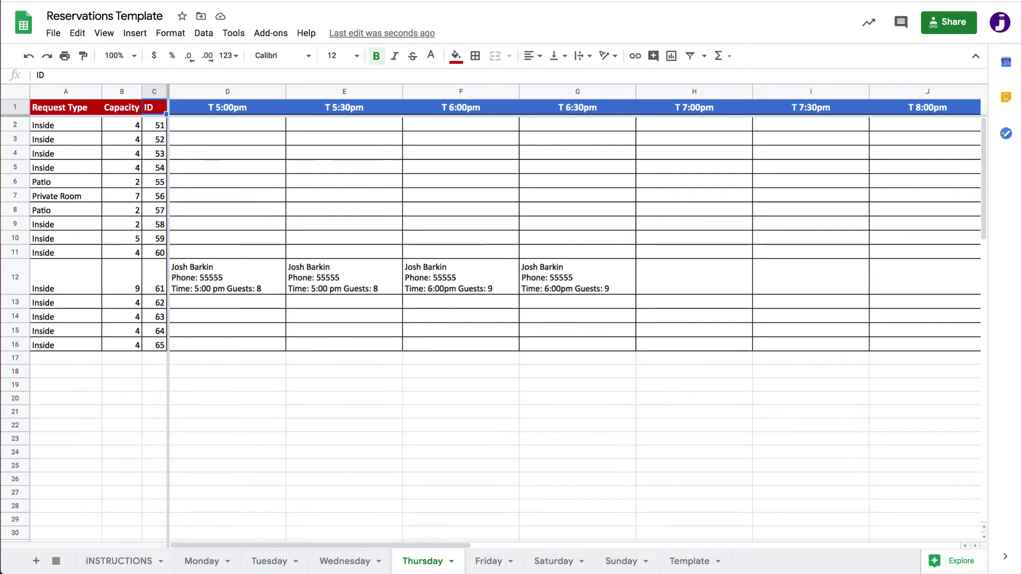
pyautogui.click(477, 564)
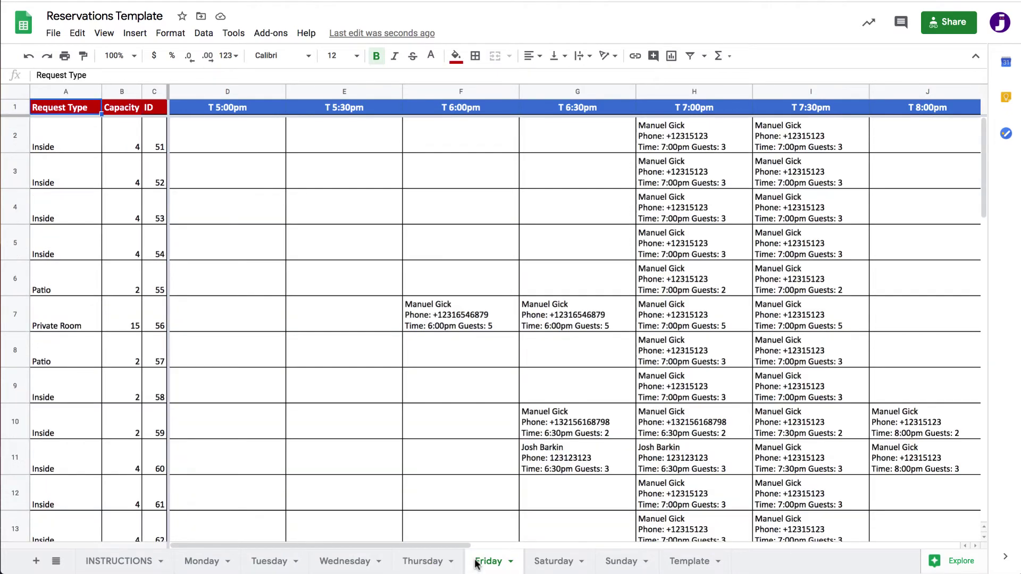
pyautogui.click(542, 567)
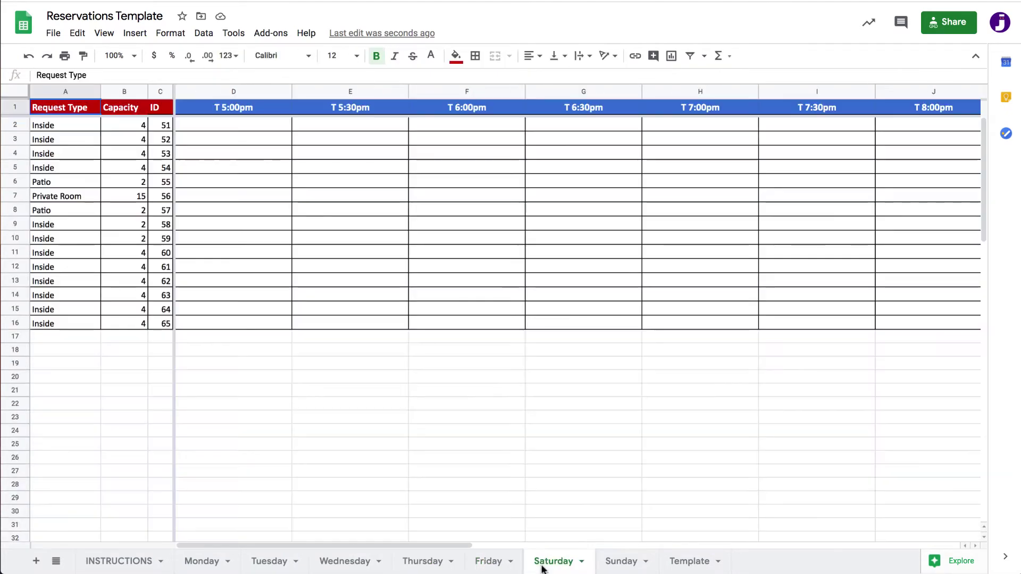
pyautogui.click(611, 561)
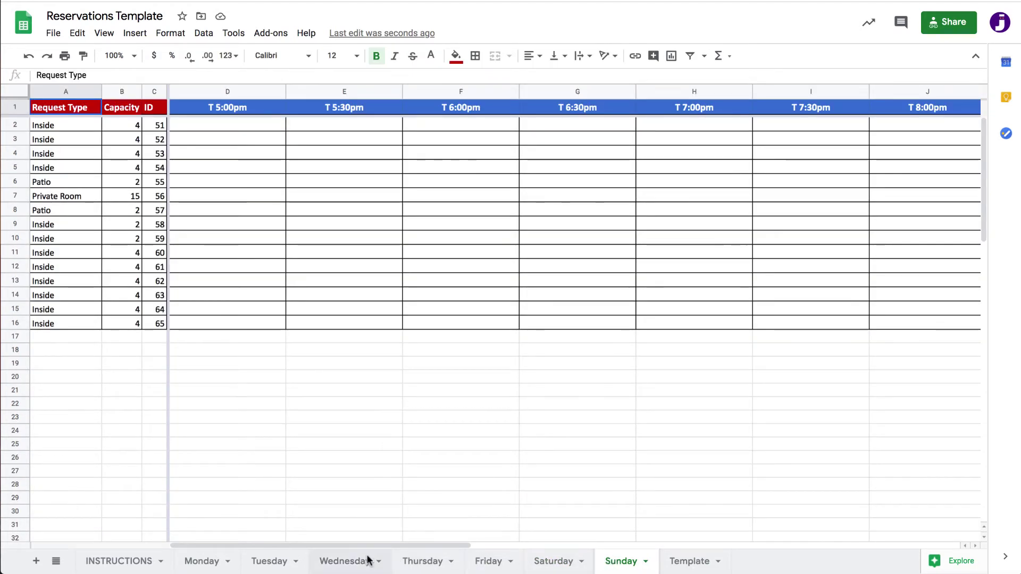
pyautogui.click(264, 561)
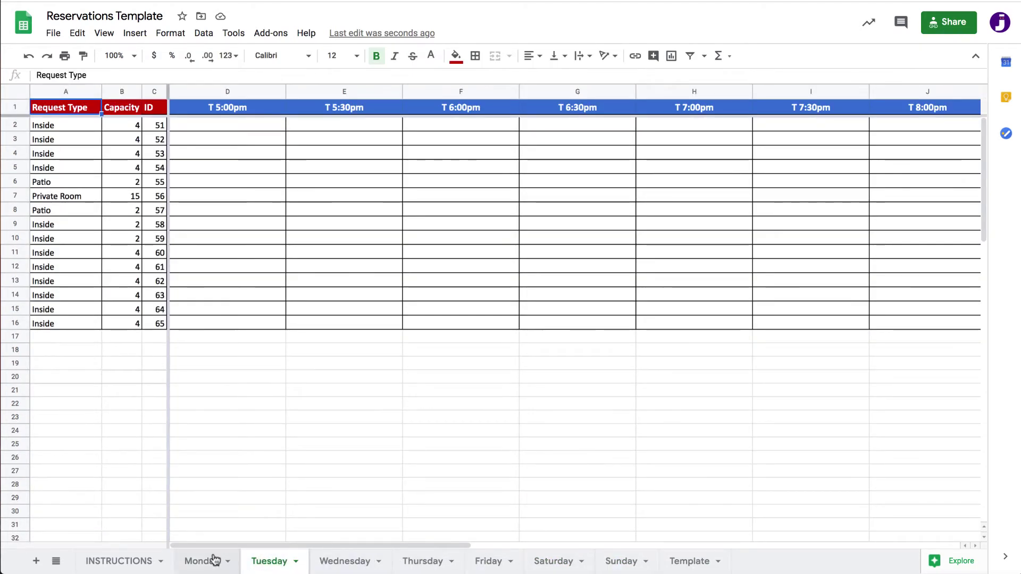
pyautogui.click(207, 560)
pyautogui.click(255, 563)
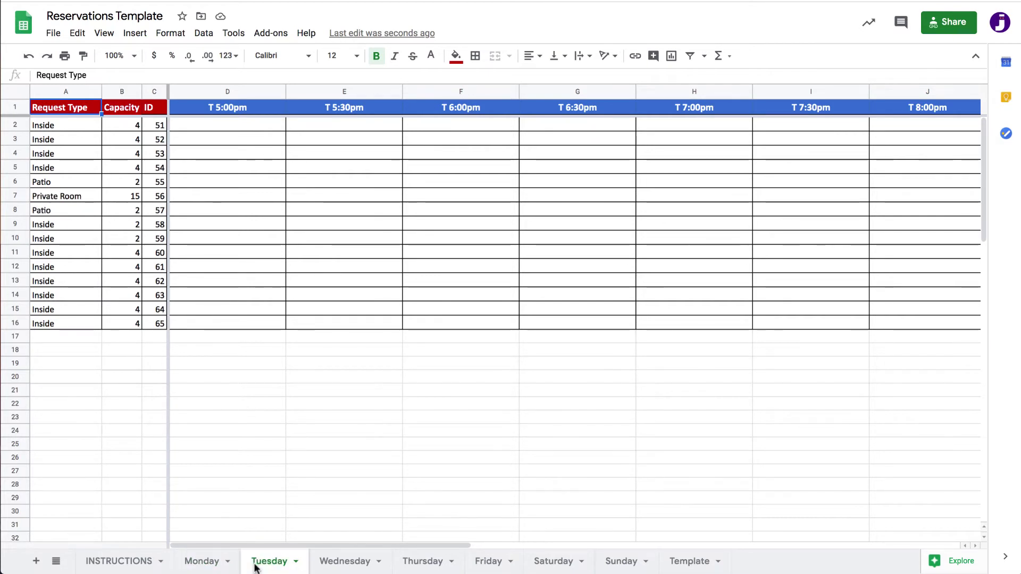
pyautogui.click(337, 562)
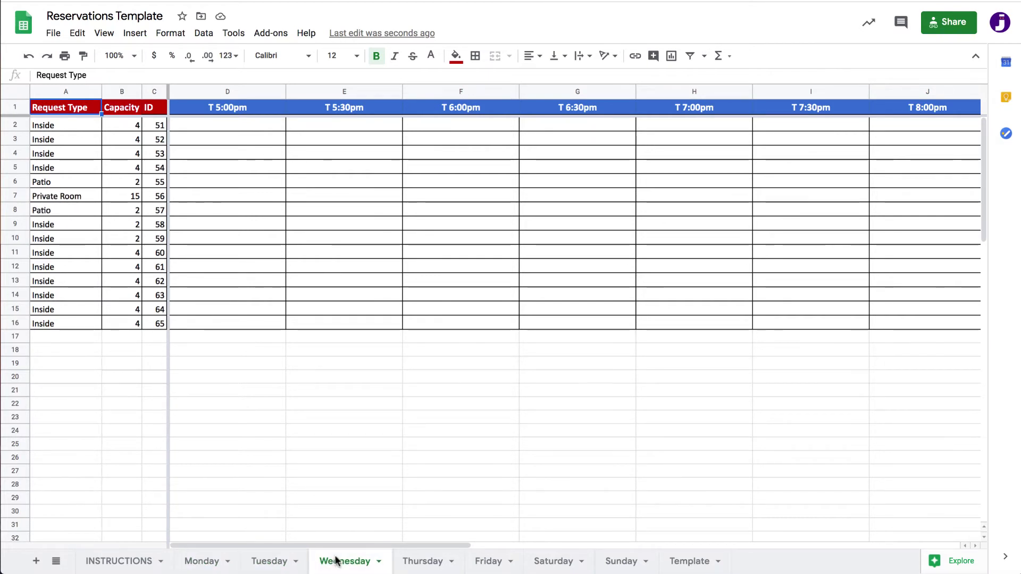
pyautogui.click(417, 562)
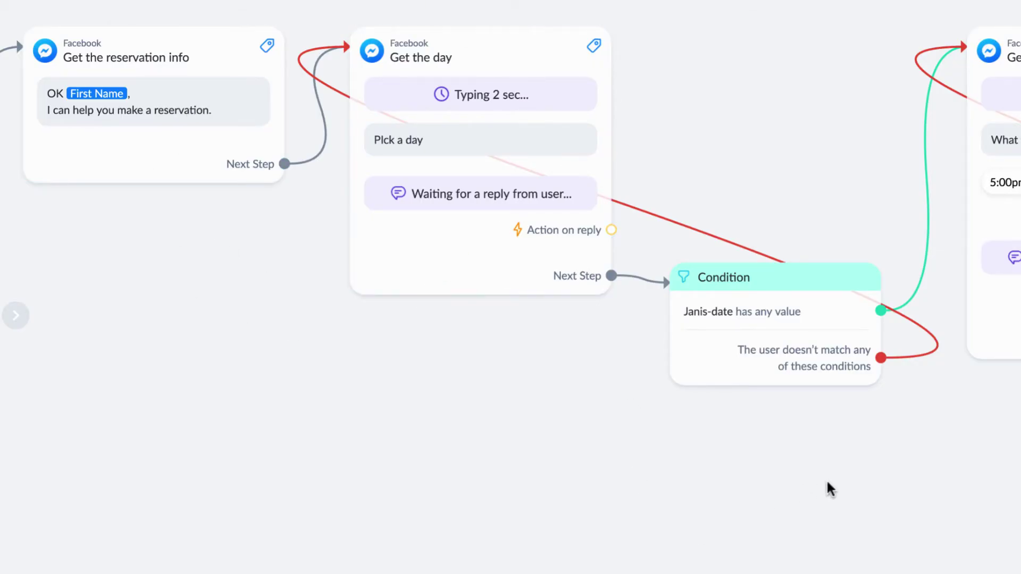
# - Pan the flow canvas and briefly open then close the Get the day step
pyautogui.moveTo(828, 488); pyautogui.dragTo(579, 471)
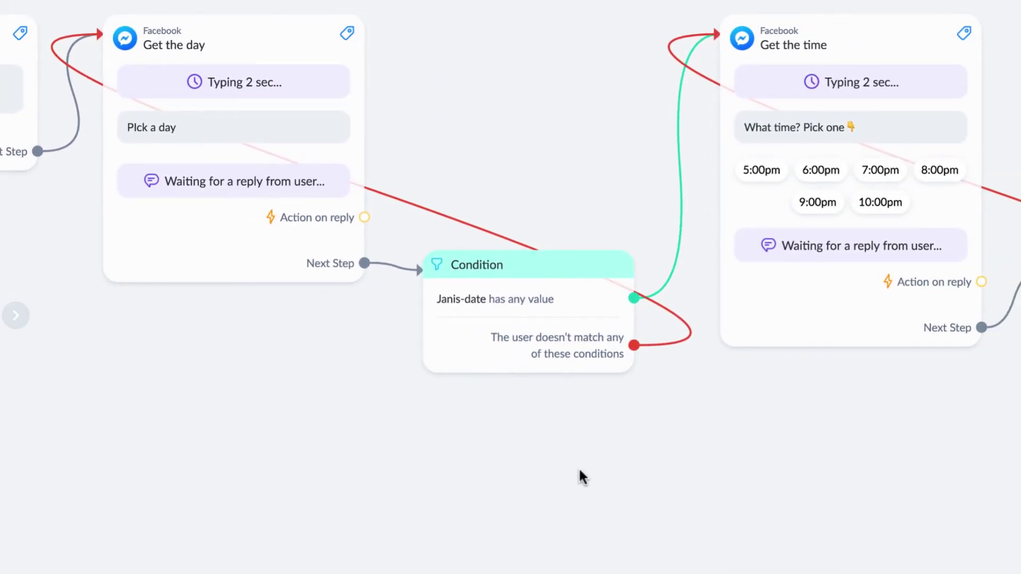
pyautogui.click(298, 137)
pyautogui.click(711, 442)
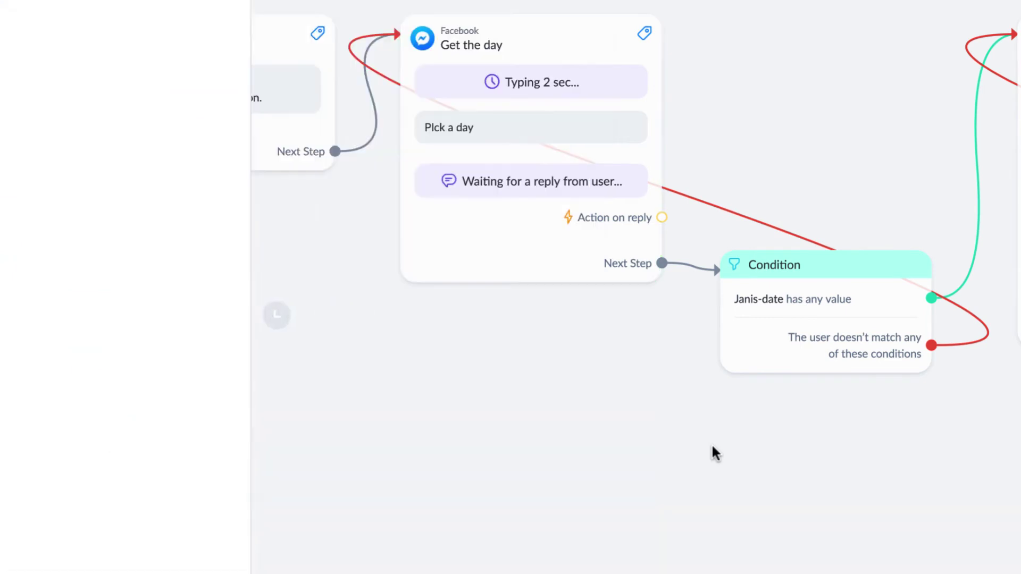
# - Bring the Get the time step into view and check its Janis-simpletime custom field
pyautogui.moveTo(928, 497); pyautogui.dragTo(582, 516)
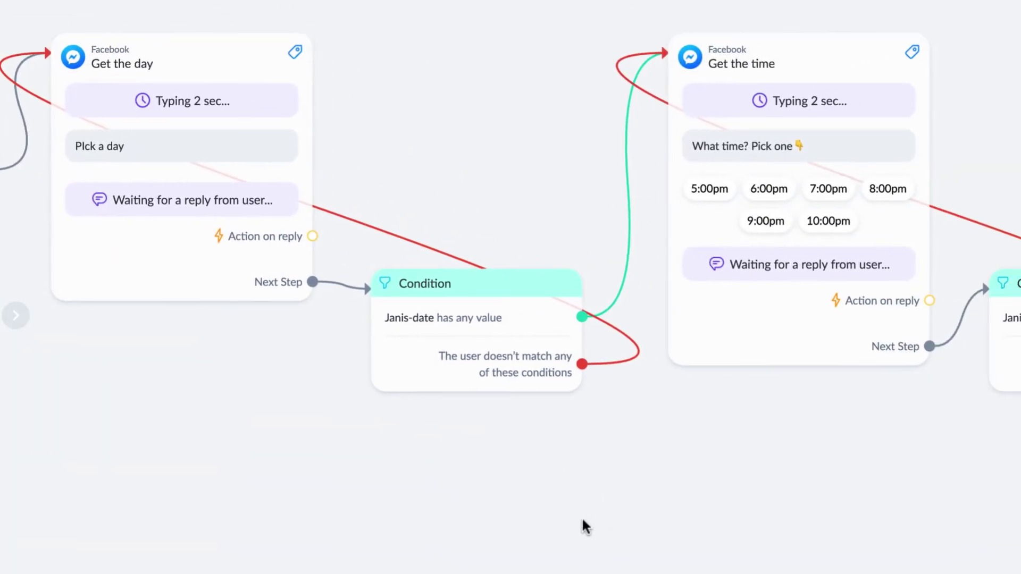
pyautogui.moveTo(841, 538); pyautogui.dragTo(674, 559)
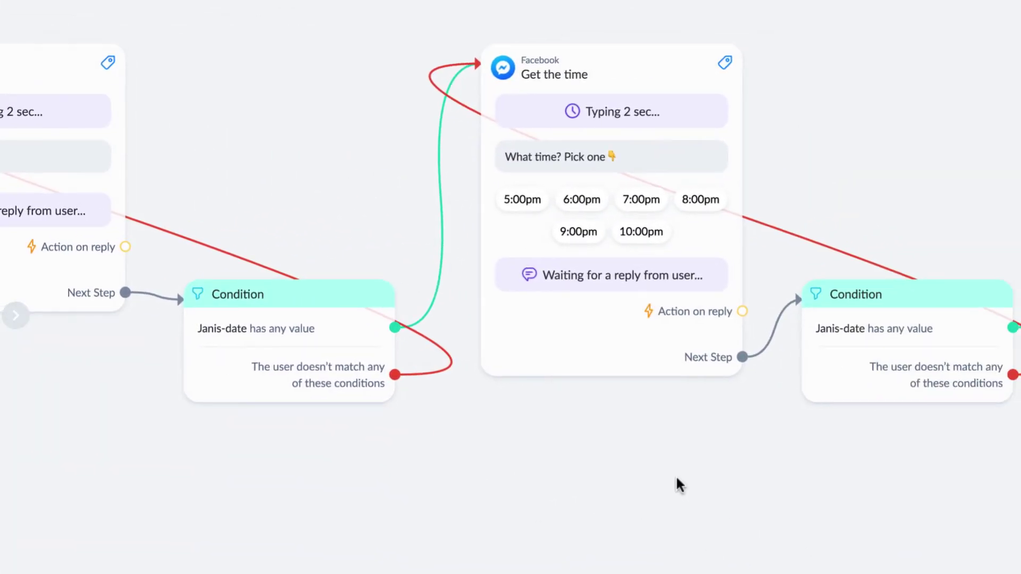
pyautogui.click(726, 256)
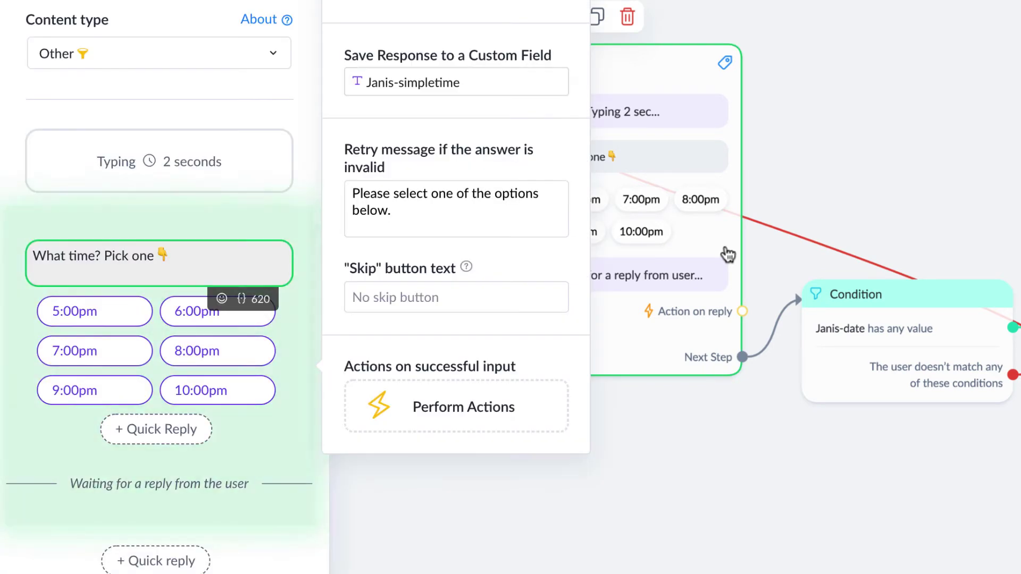
pyautogui.click(727, 482)
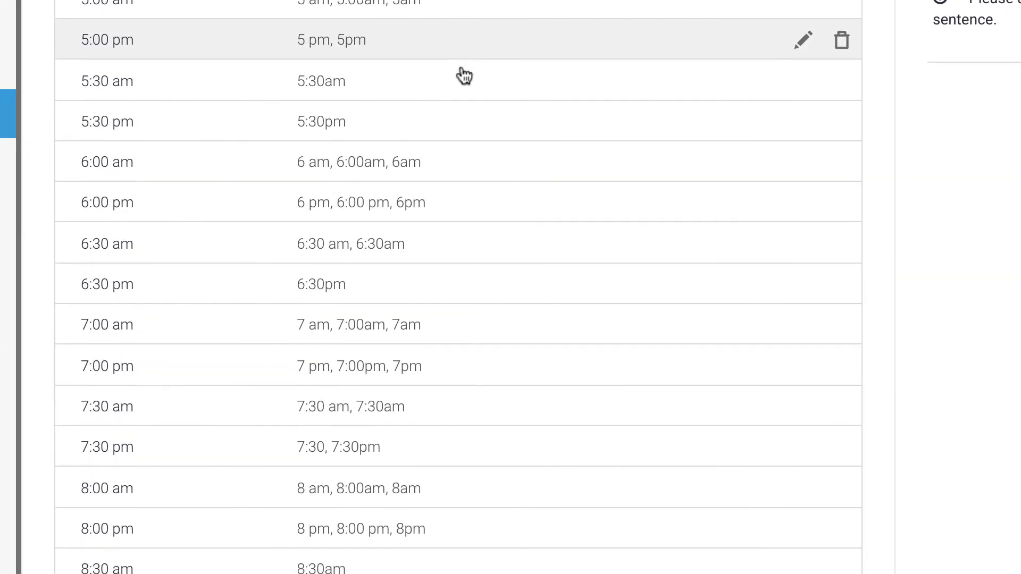
pyautogui.scroll(-5, 463, 76)
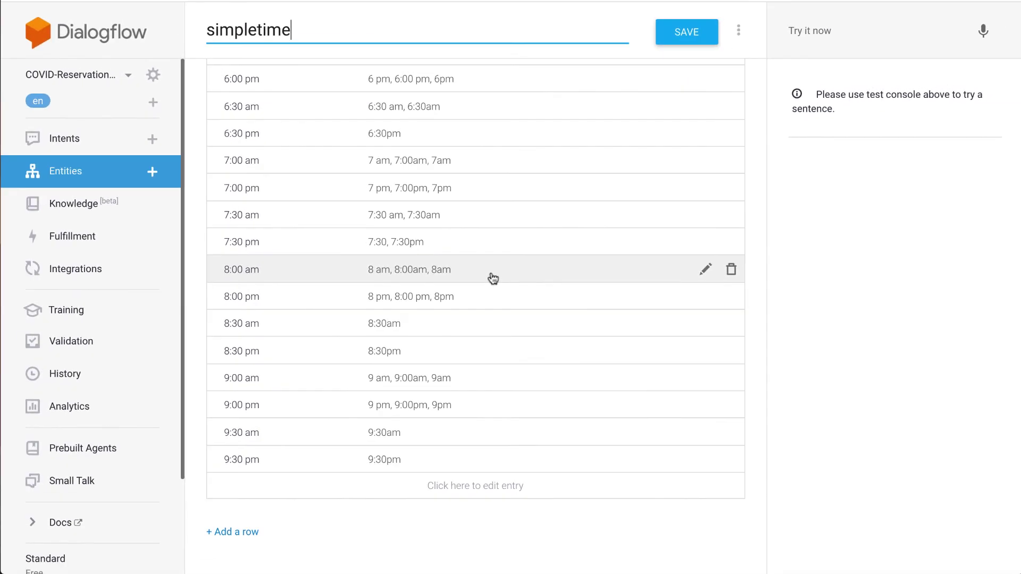
pyautogui.scroll(6, 497, 301)
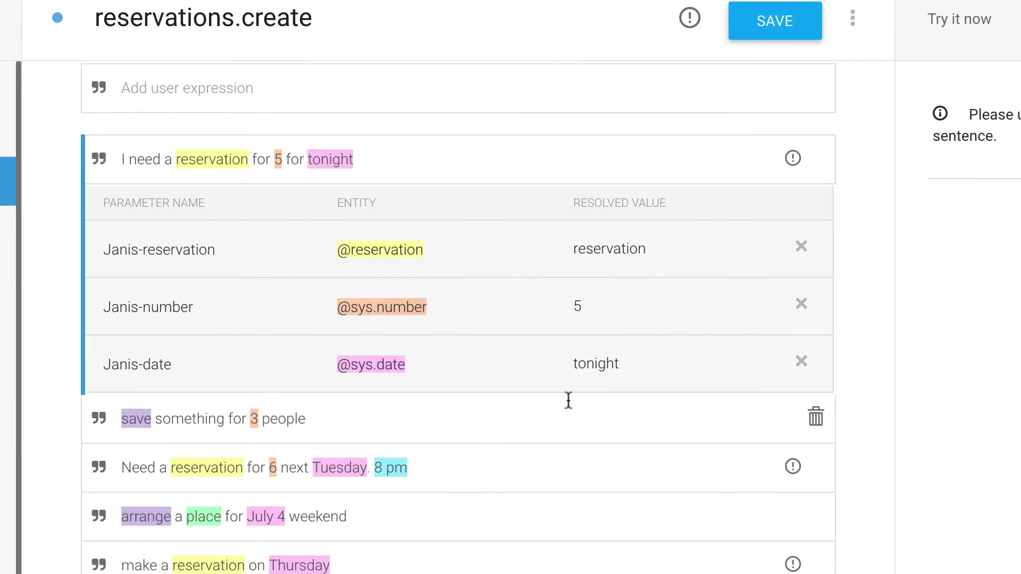
pyautogui.scroll(-1, 568, 401)
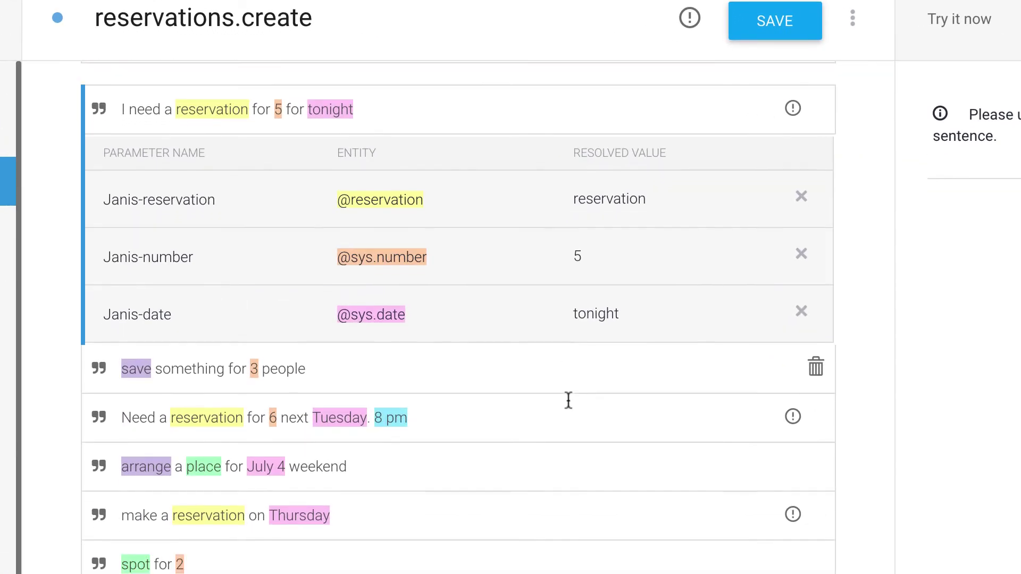
pyautogui.scroll(-2, 568, 401)
pyautogui.scroll(-10, 568, 401)
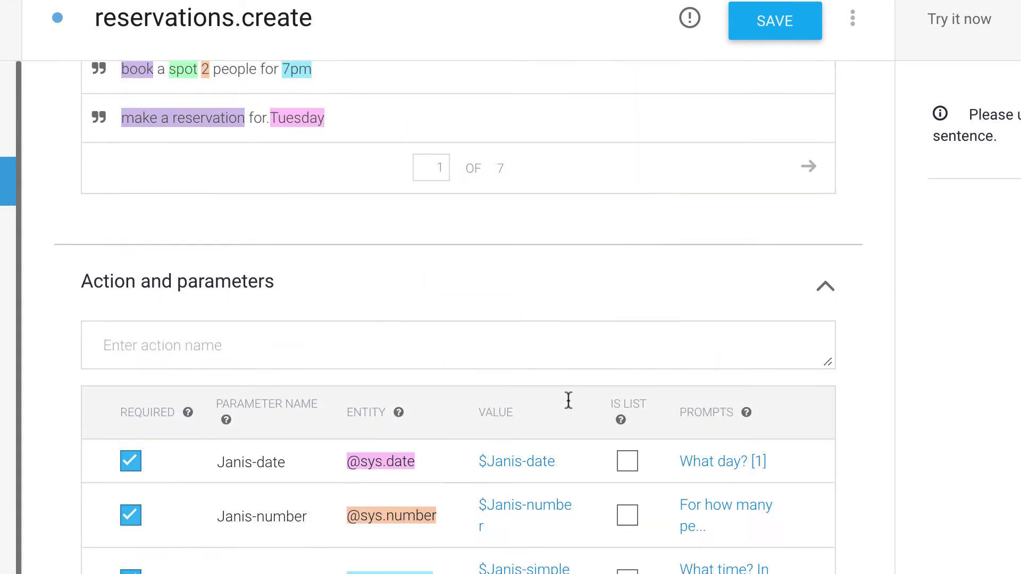
pyautogui.scroll(-5, 568, 401)
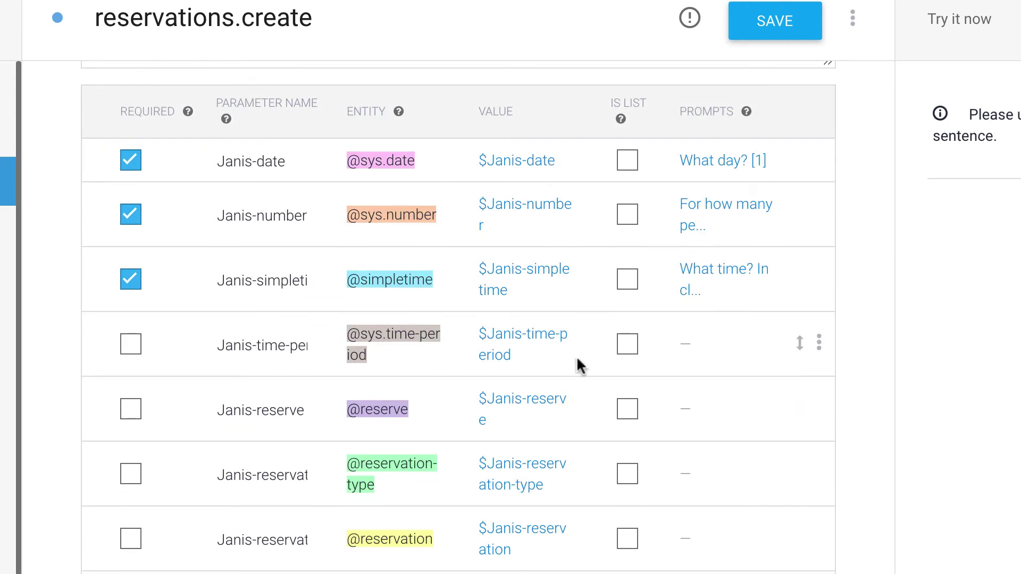
pyautogui.click(690, 279)
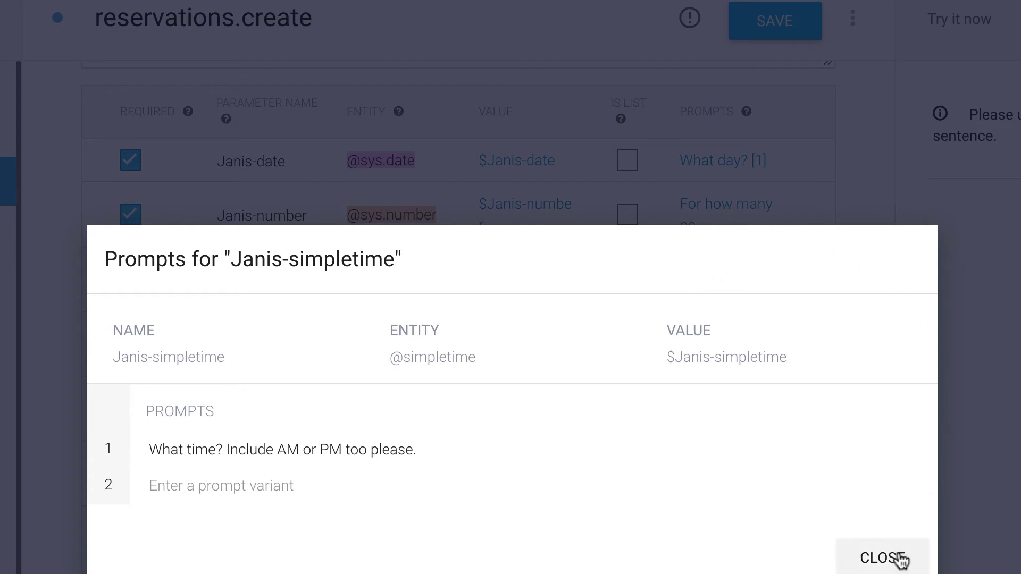
pyautogui.click(882, 558)
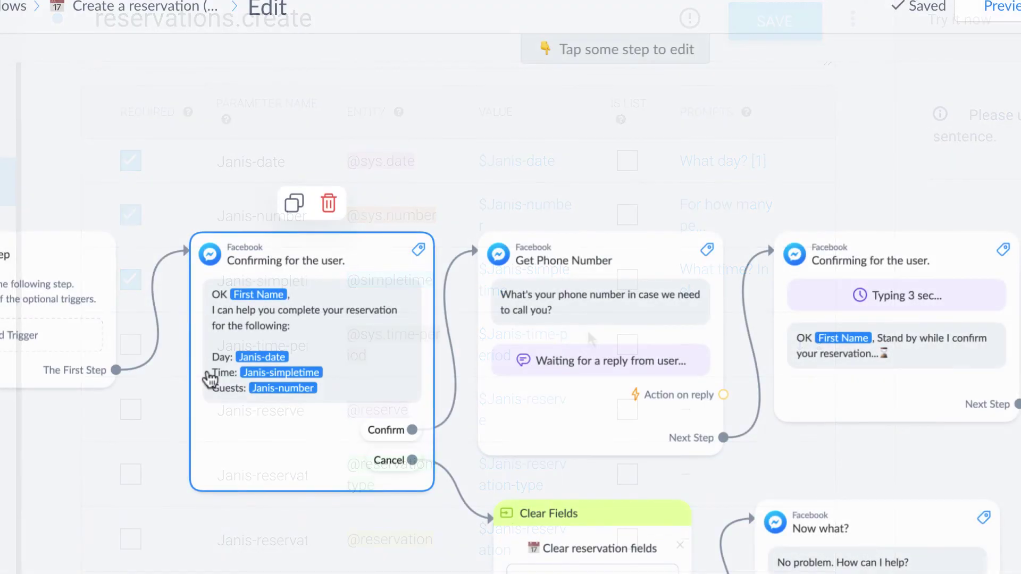
# - Scroll up the Messenger conversation to review the booking summary for 2 guests at 6:00 pm
pyautogui.scroll(3, 210, 378)
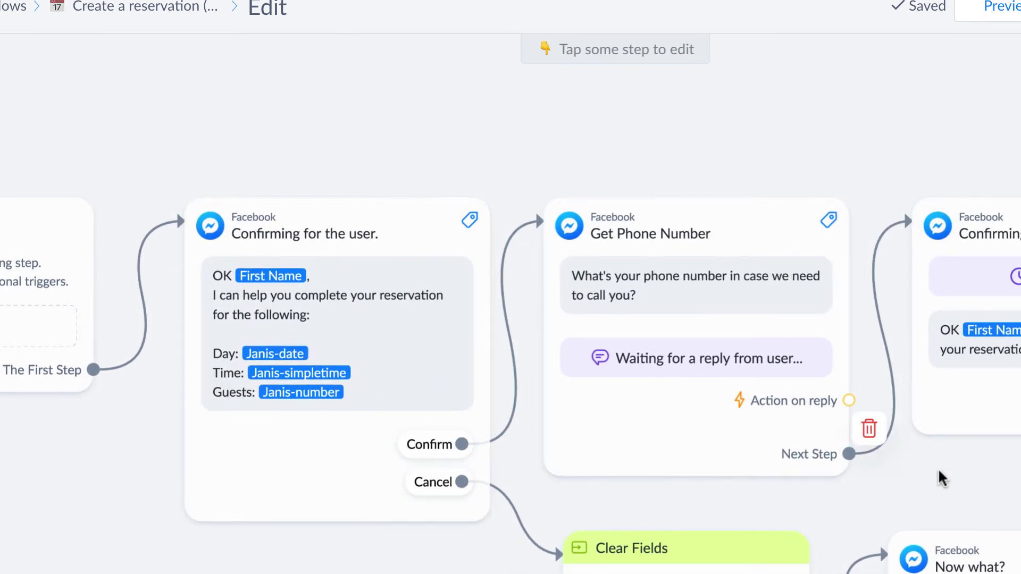
pyautogui.moveTo(938, 468); pyautogui.dragTo(647, 473)
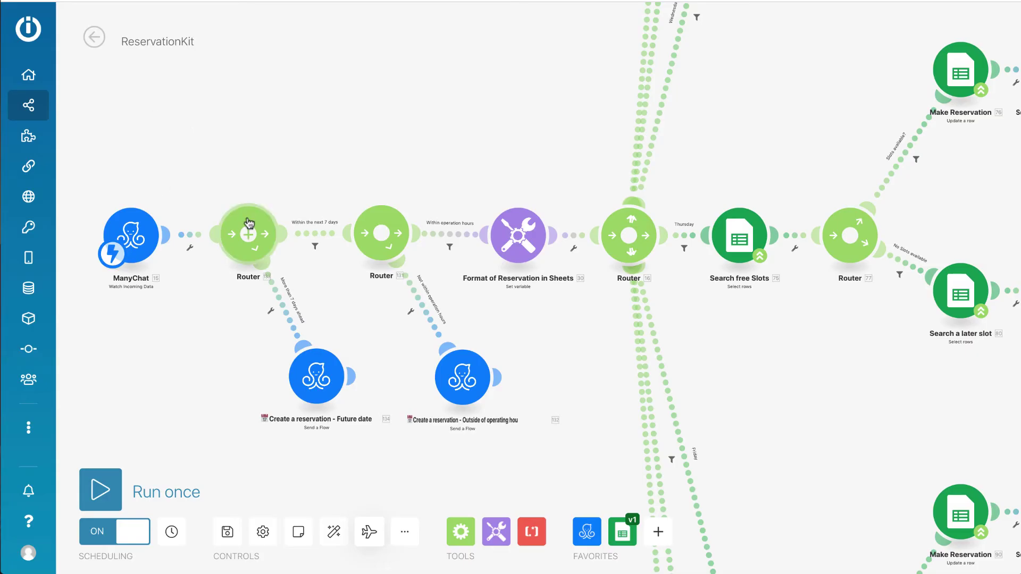
pyautogui.moveTo(754, 178); pyautogui.dragTo(349, 185)
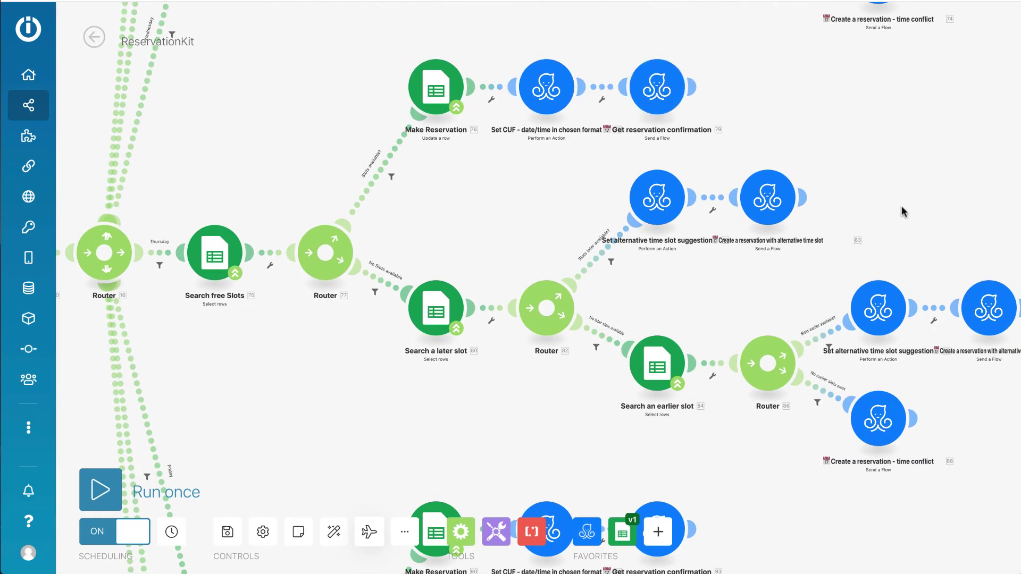
pyautogui.scroll(-5, 901, 205)
pyautogui.scroll(2, 902, 207)
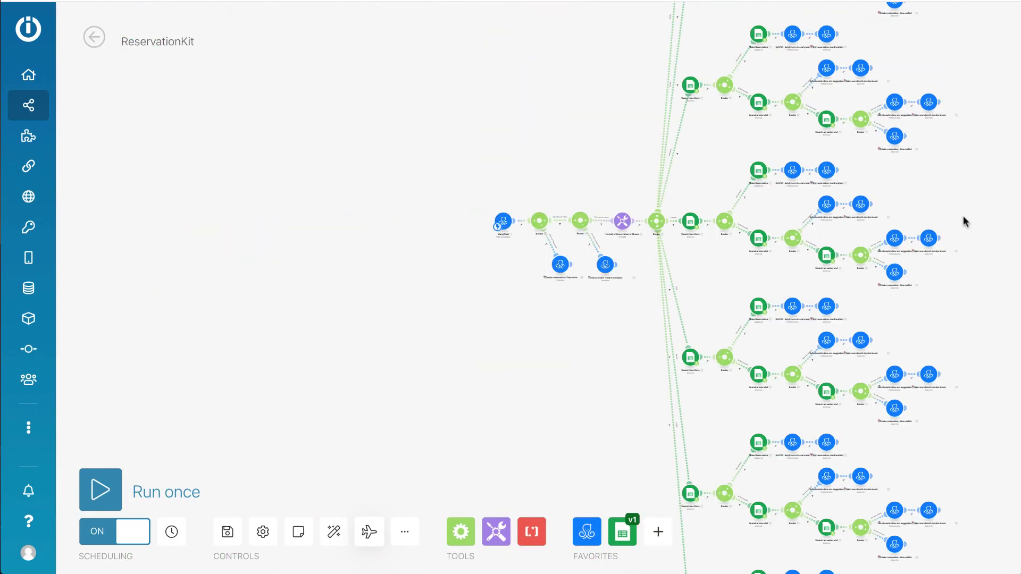
pyautogui.moveTo(965, 222); pyautogui.dragTo(670, 225)
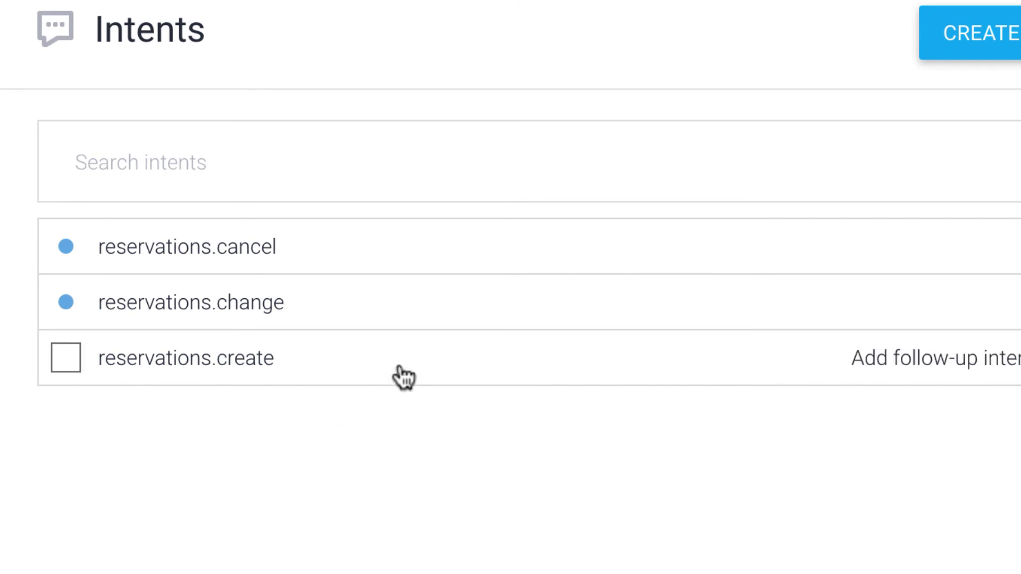
# - Open reservations.create and scroll through its Integromat contexts and annotated booking training phrases
pyautogui.click(403, 378)
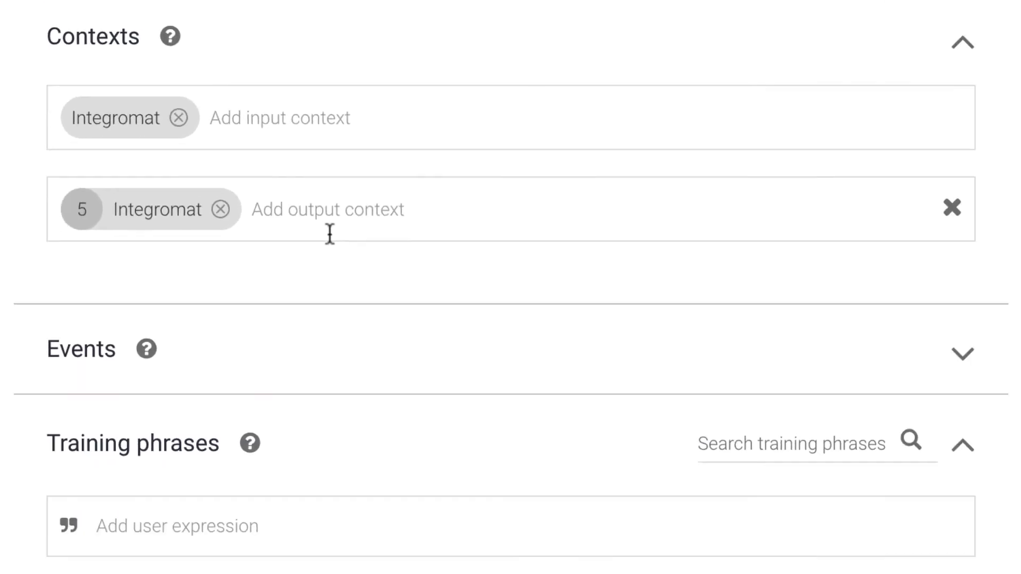
pyautogui.scroll(-10, 600, 520)
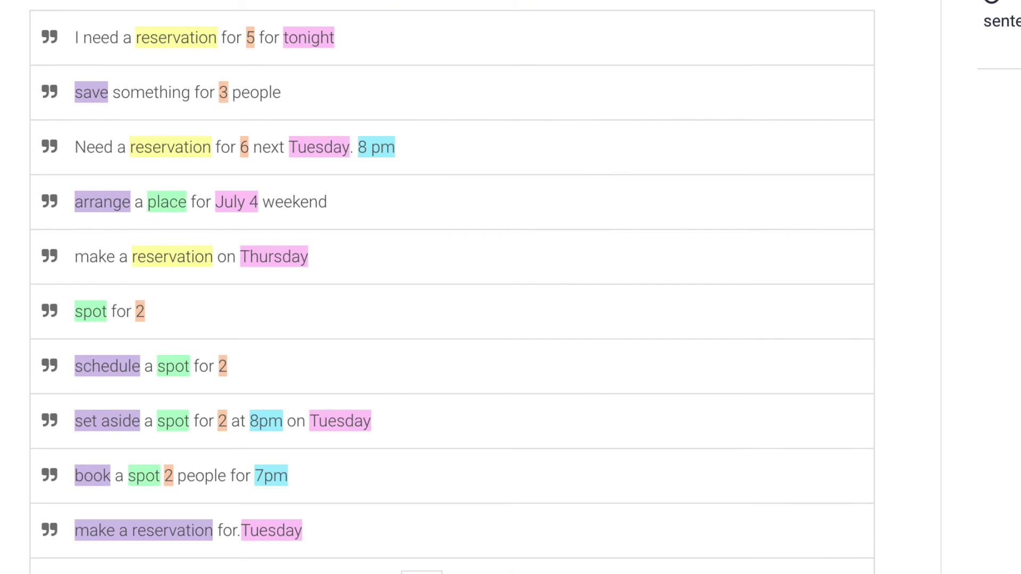
pyautogui.scroll(-10, 452, 287)
pyautogui.scroll(-10, 452, 287)
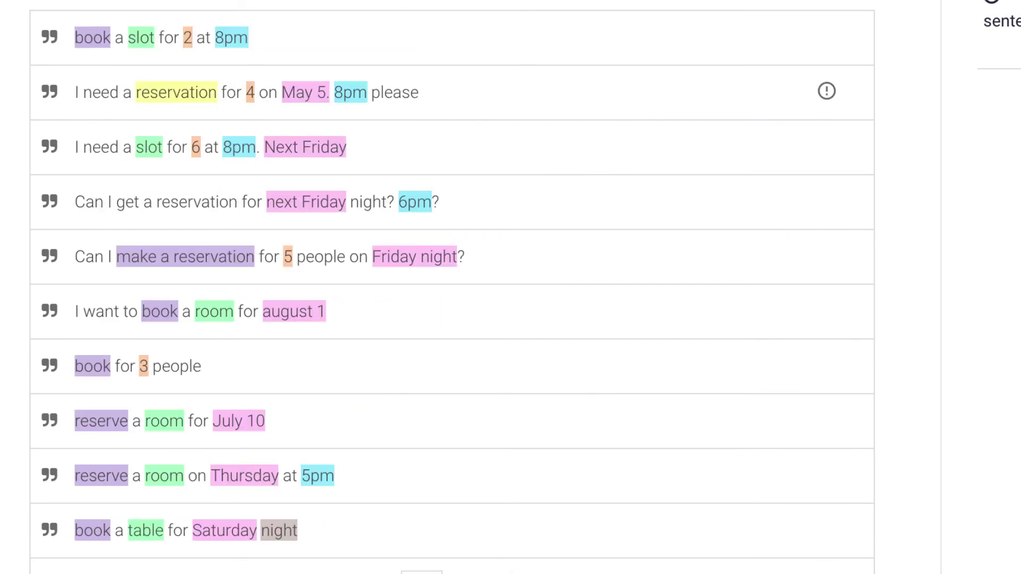
pyautogui.scroll(-10, 452, 287)
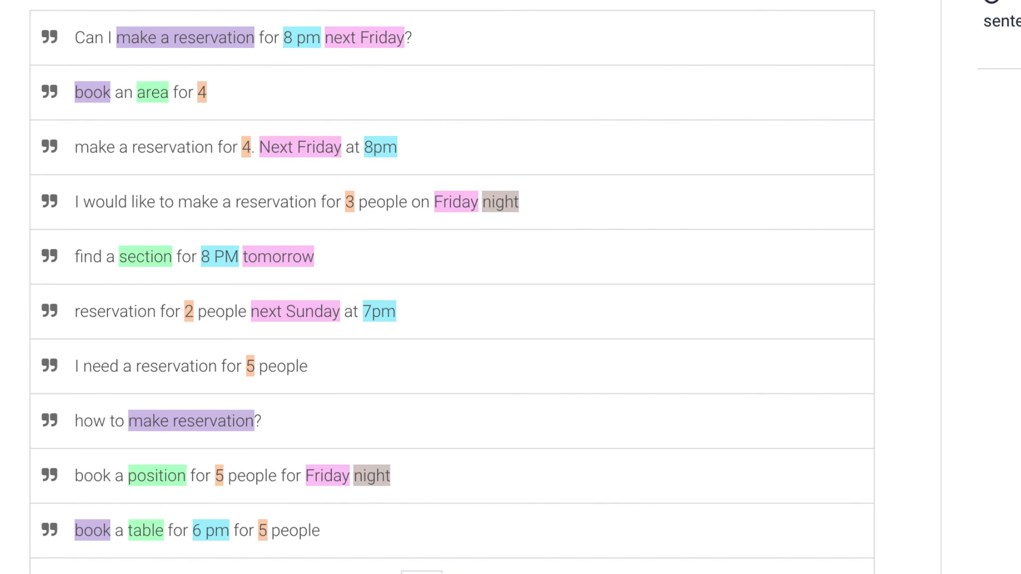
pyautogui.scroll(-10, 452, 288)
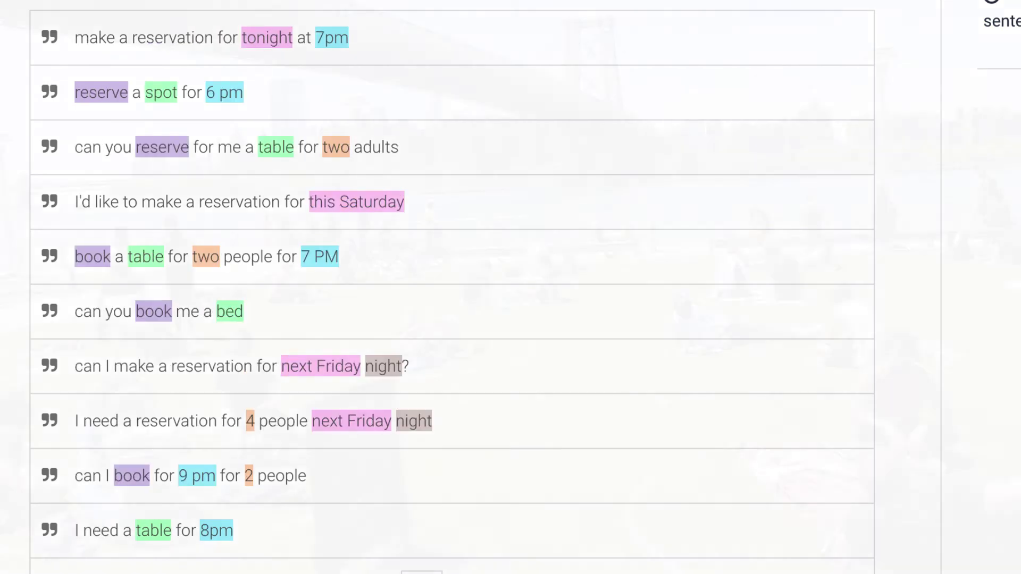
pyautogui.scroll(-10, 452, 287)
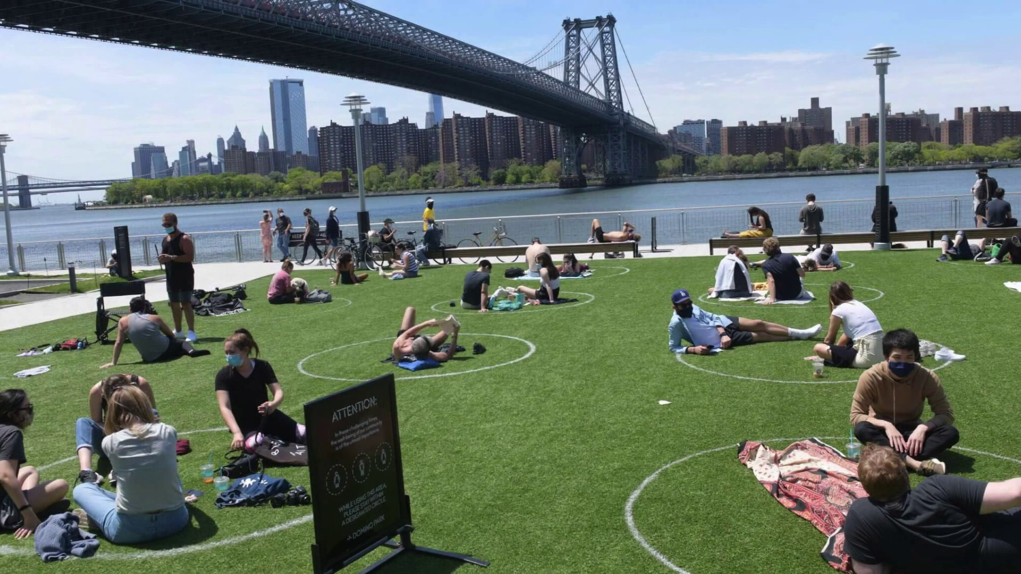